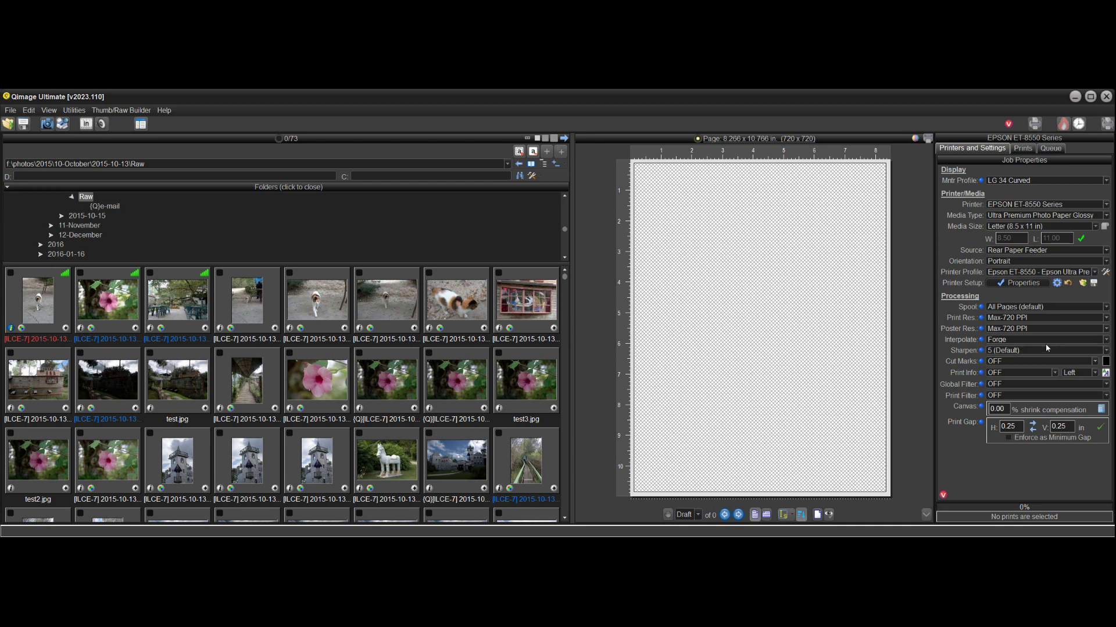
left_click(1023, 148)
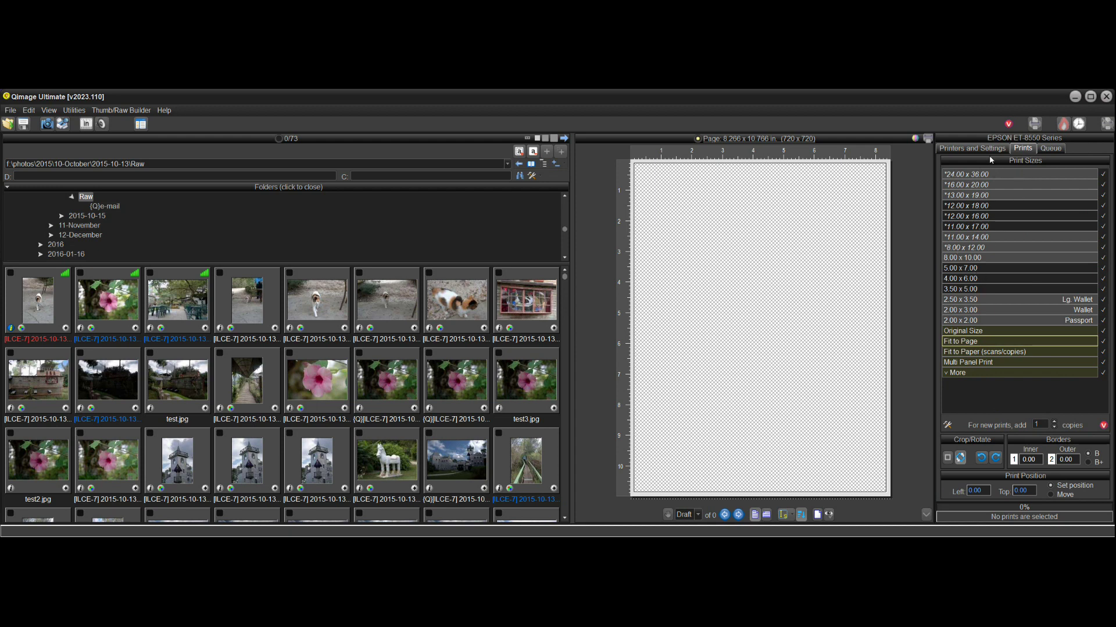
left_click(970, 149)
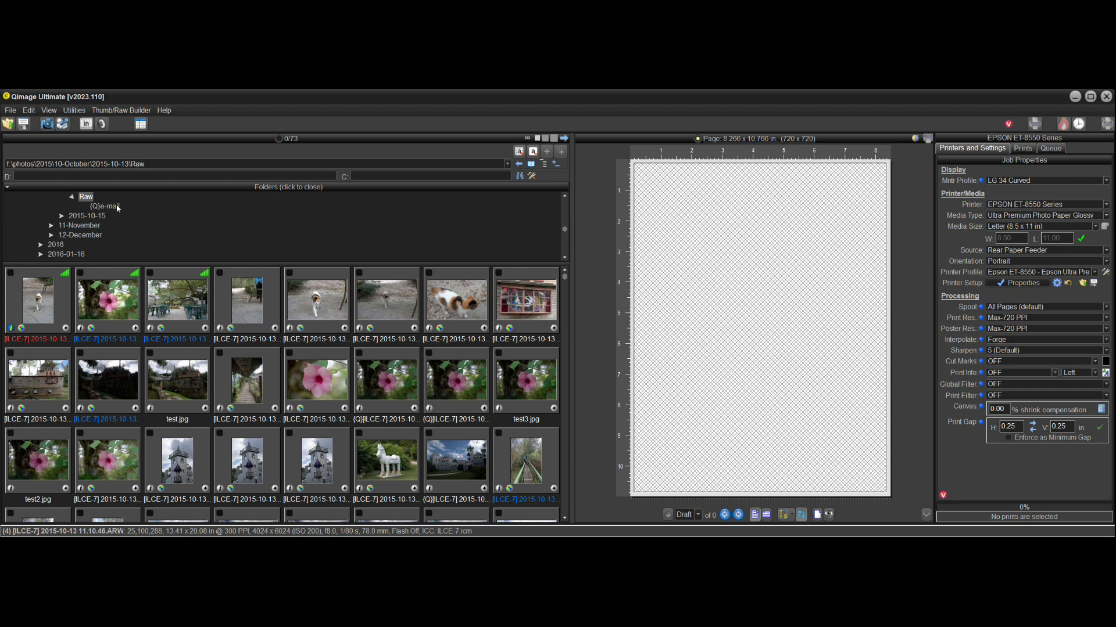
Select the Raw folder under 2015-10-13, and collapse and reopen the folder tree above the thumbnails.
scroll(111, 222, "up", 1)
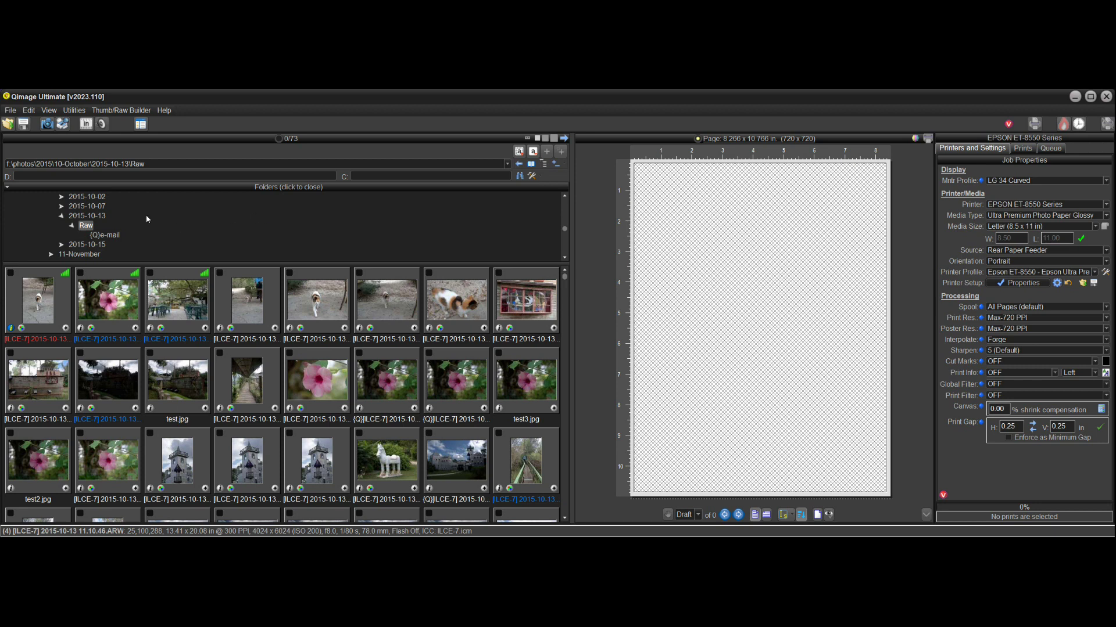
left_click(97, 226)
left_click(292, 187)
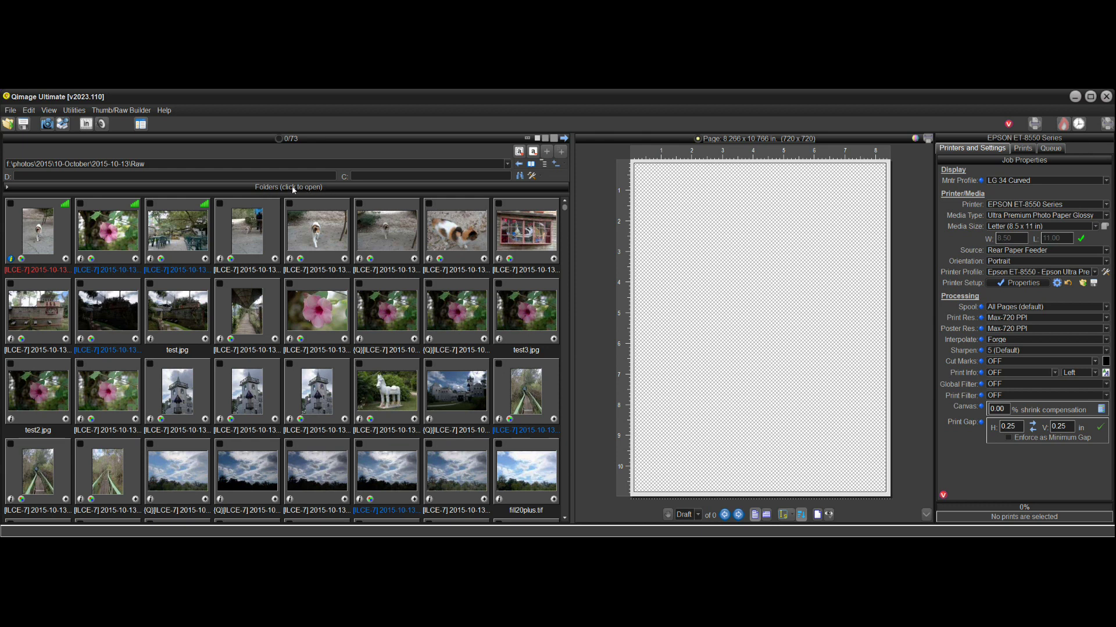
left_click(293, 187)
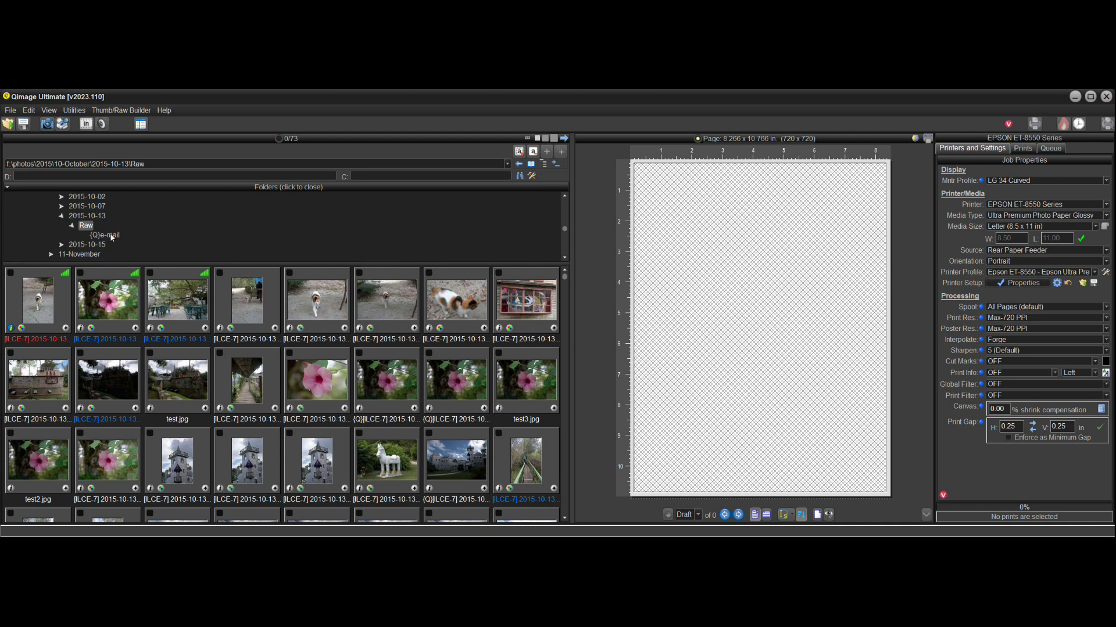
left_click(302, 187)
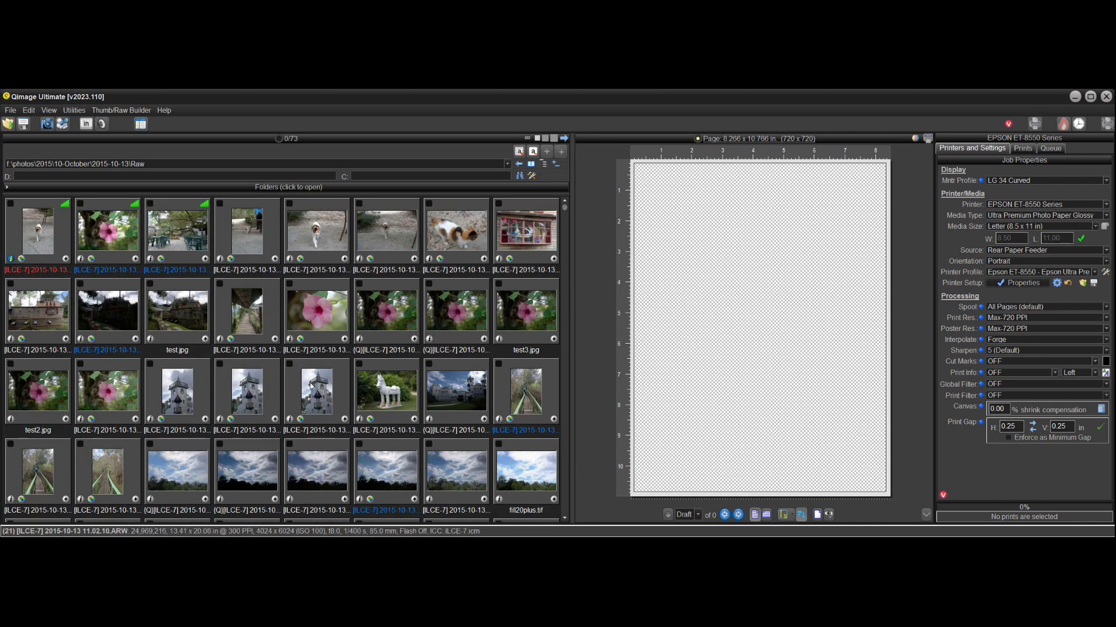
left_click(294, 188)
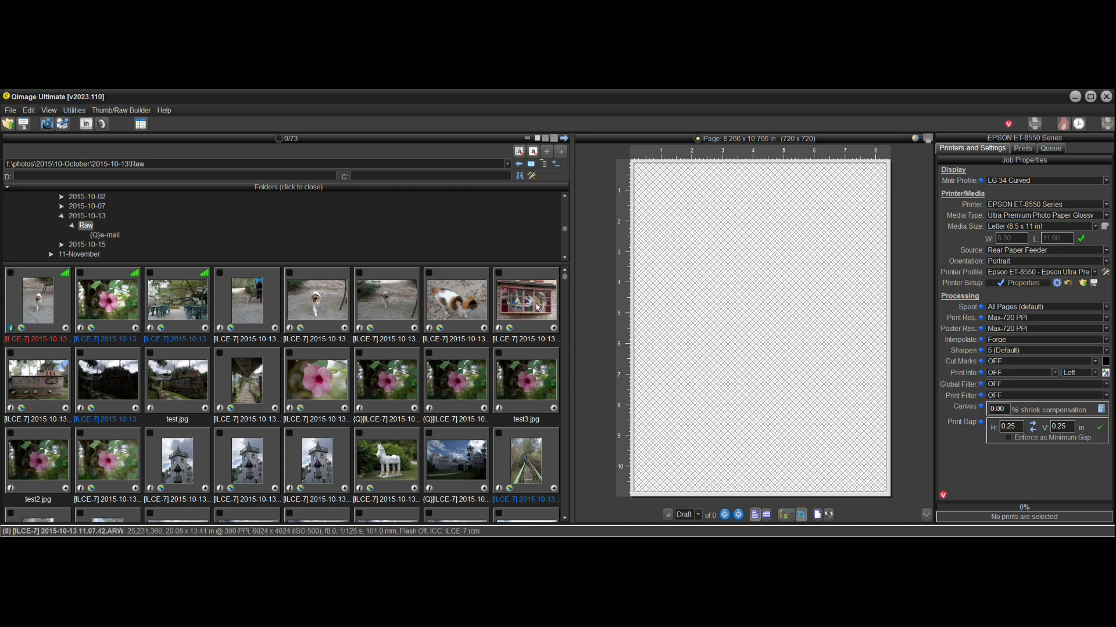
Choose the EPSON ET-8550 Series printer and set the media type to Ultra Premium Photo Paper Glossy.
left_click(1105, 207)
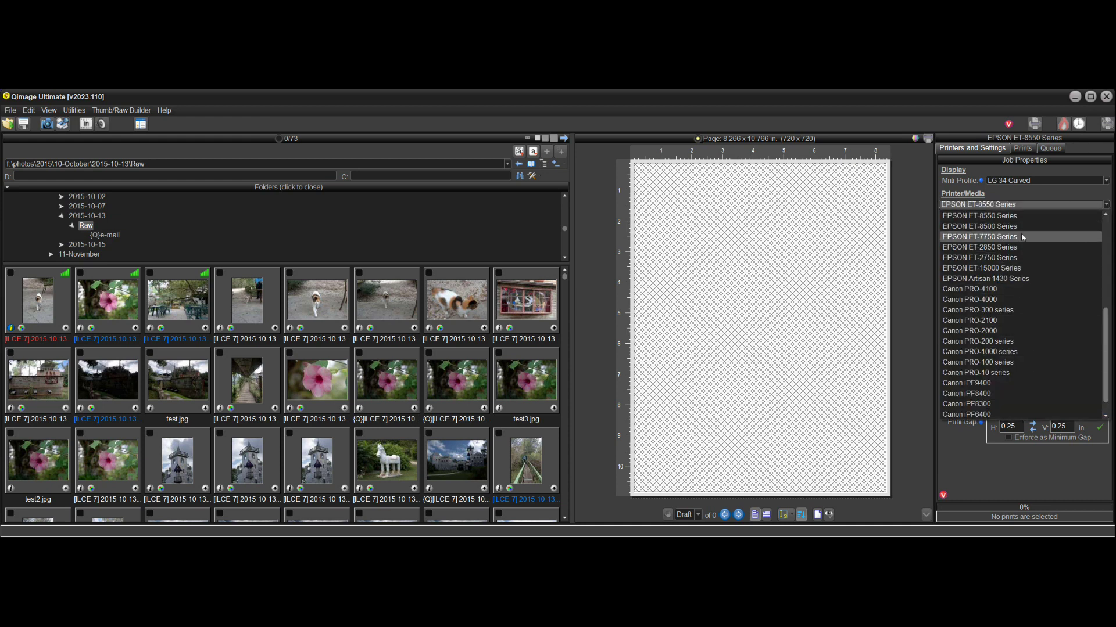
left_click(1008, 220)
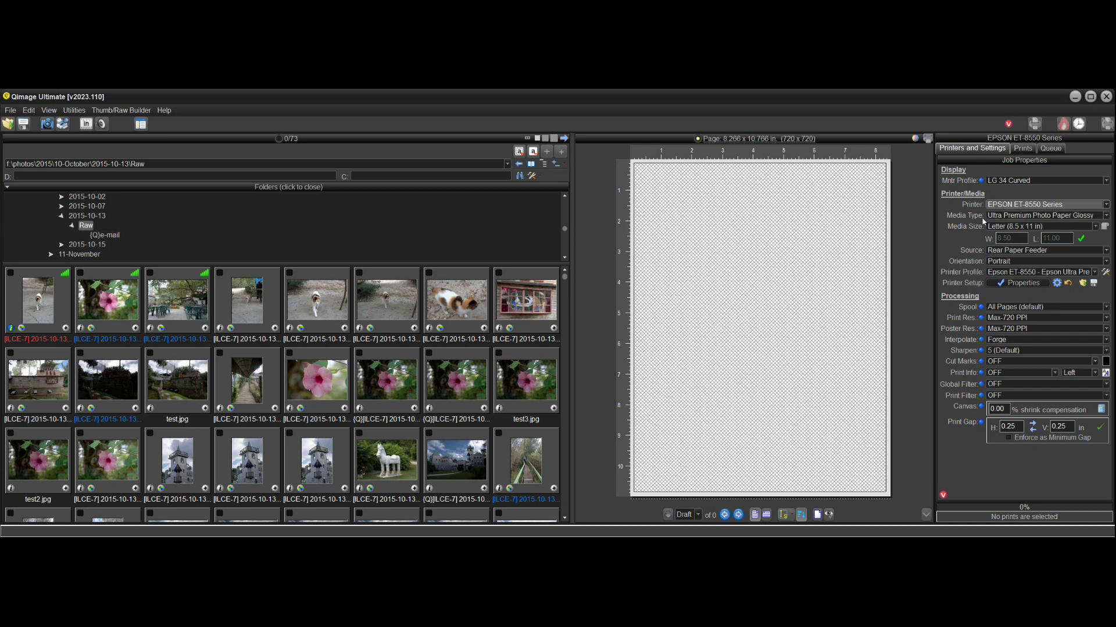
left_click(1106, 216)
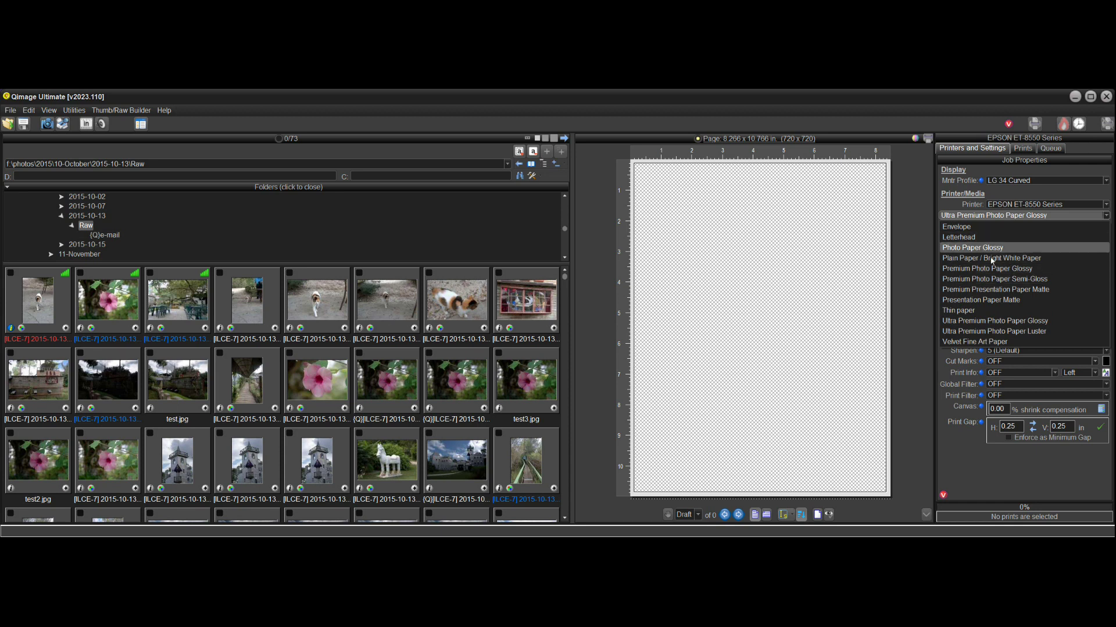
left_click(995, 322)
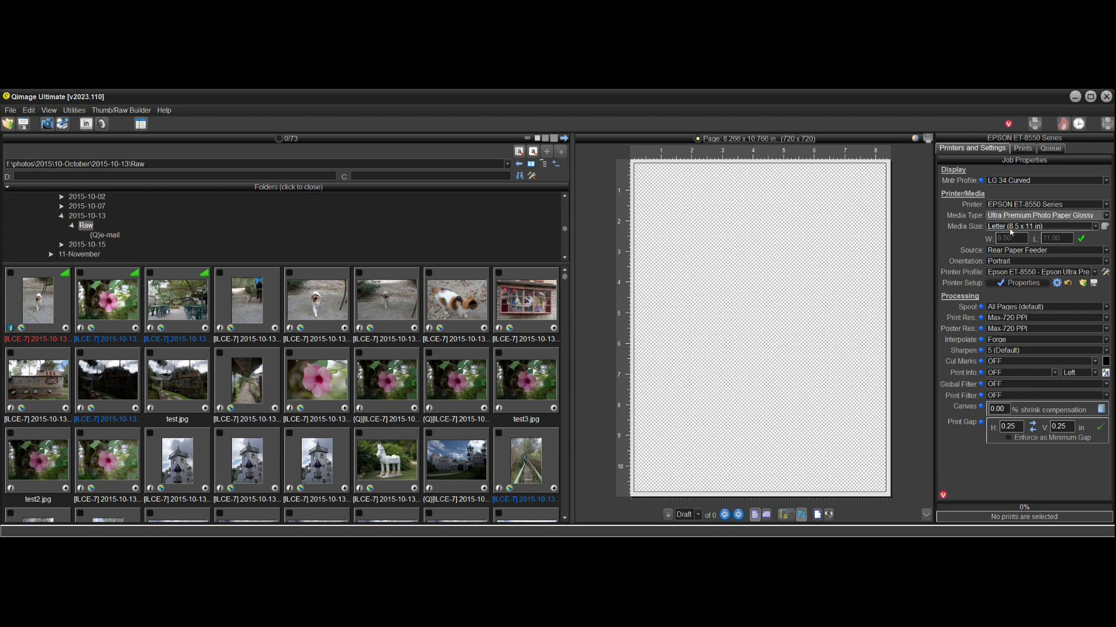
Look through the available media sizes down to User Defined, keeping Letter (8.5 x 11 in).
left_click(1096, 226)
scroll(1038, 295, "up", 1)
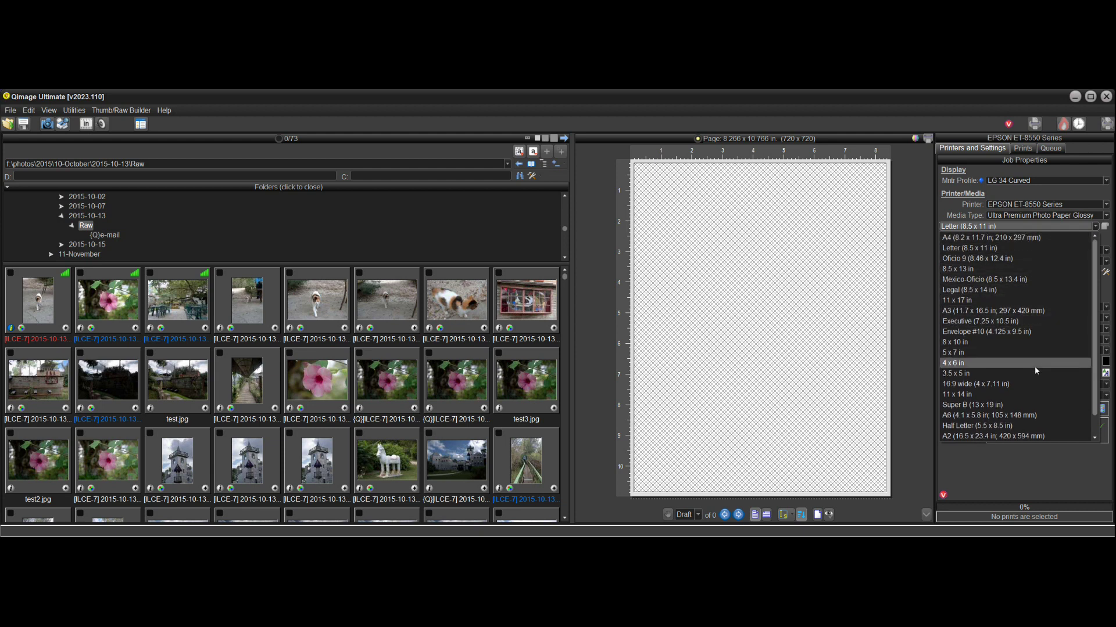
scroll(1030, 337, "down", 2)
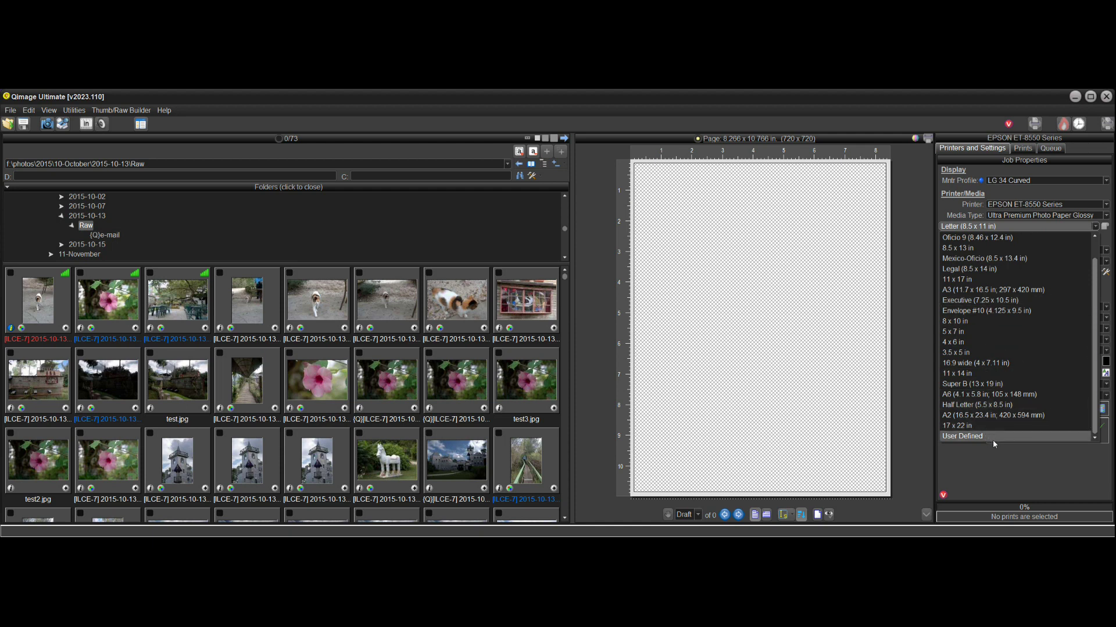
left_click(1017, 226)
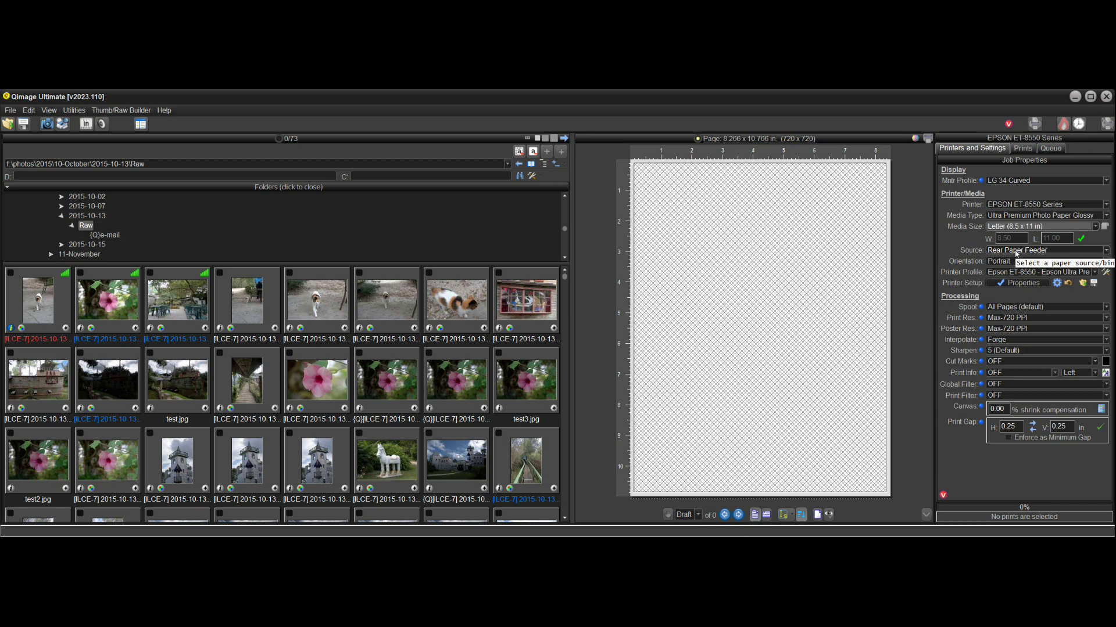
Switch the page orientation to Landscape and return it to Portrait.
left_click(1012, 262)
left_click(1013, 280)
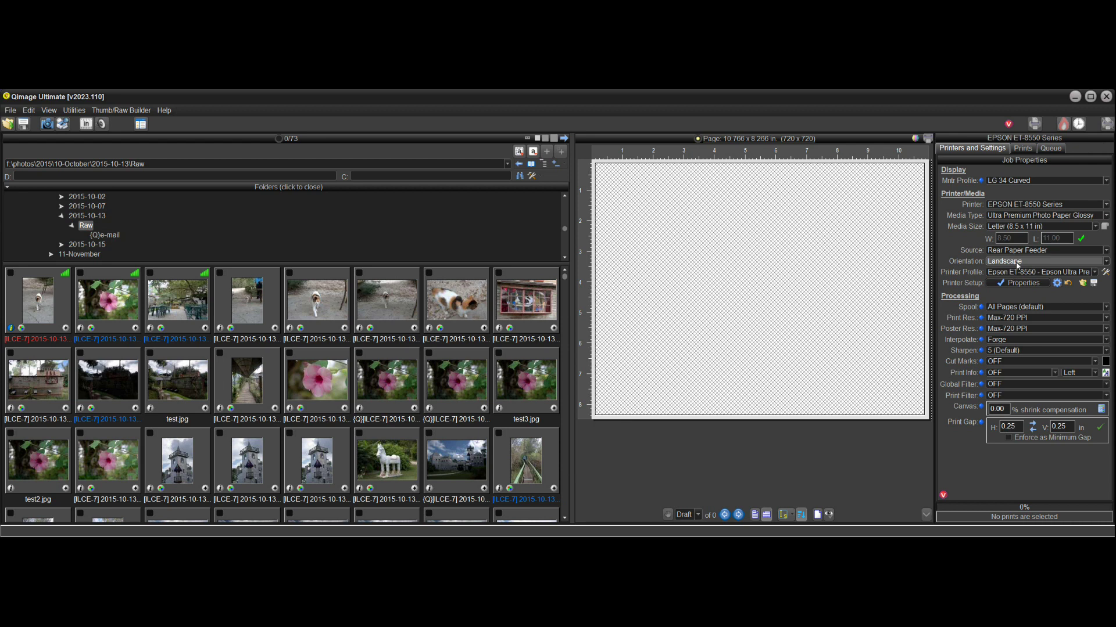
left_click(1016, 265)
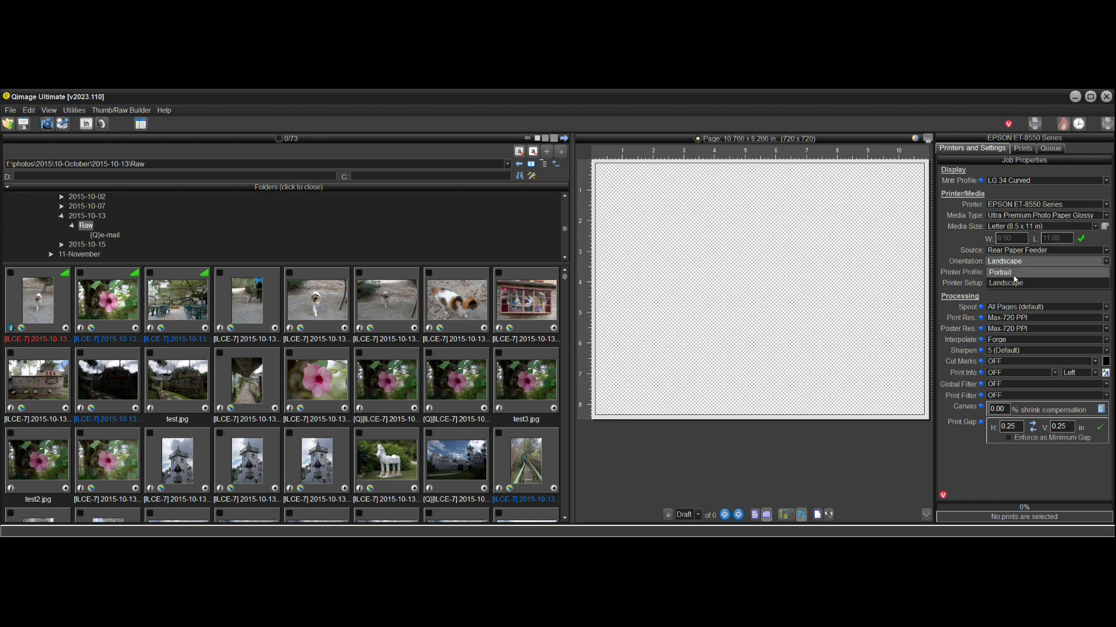
left_click(1014, 274)
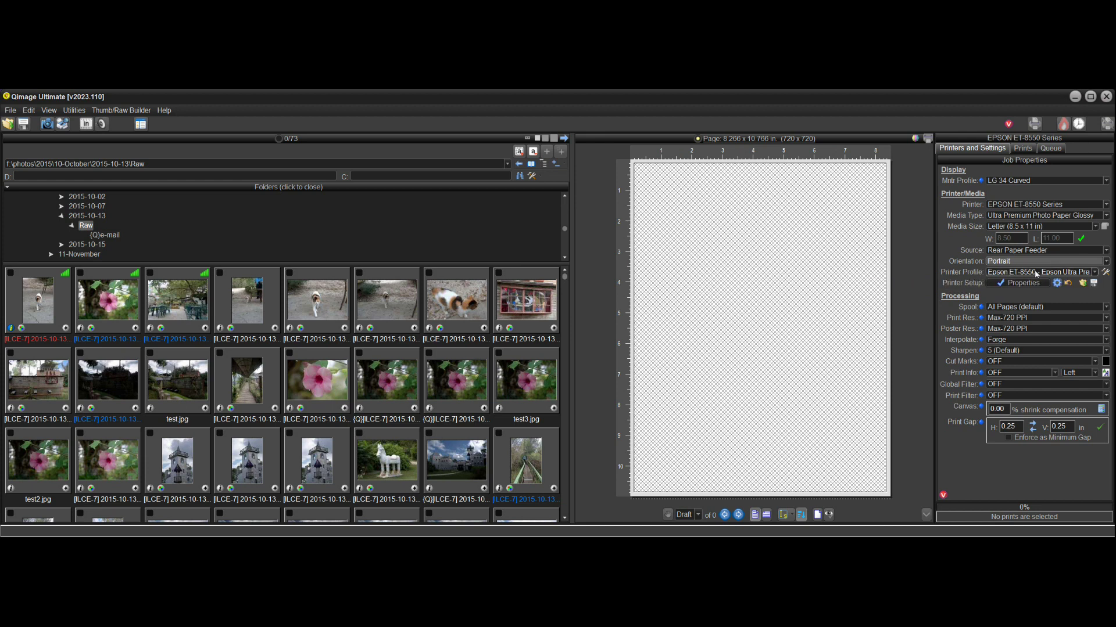
Pick the suggested Epson ET-8550 Ultra Premium Photo Paper Glossy printer profile and accept the color management settings.
left_click(1095, 272)
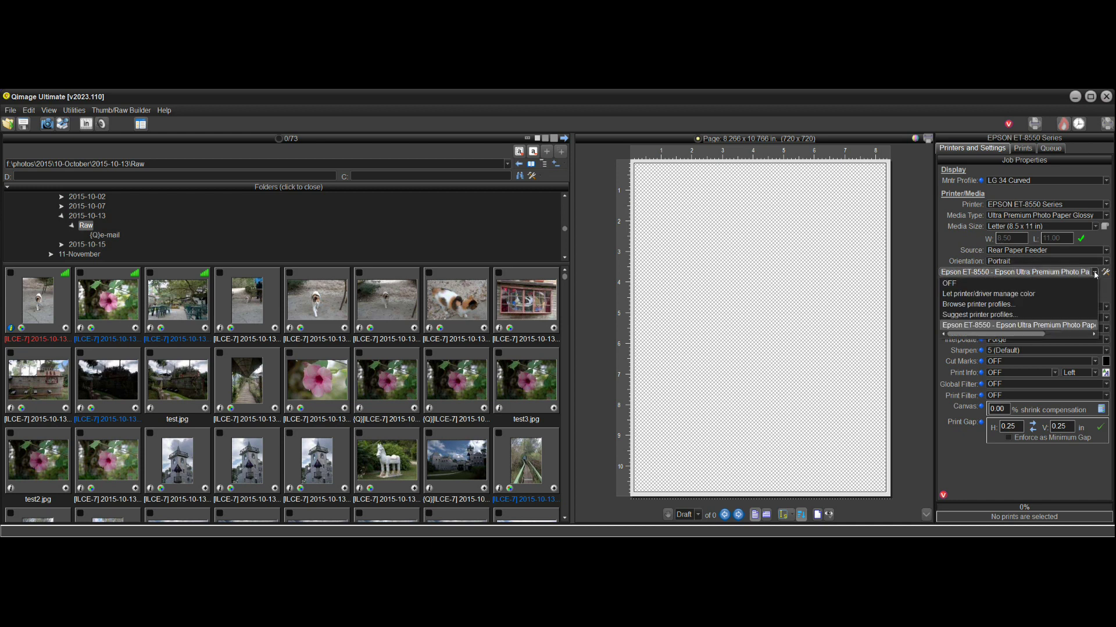
left_click(1004, 315)
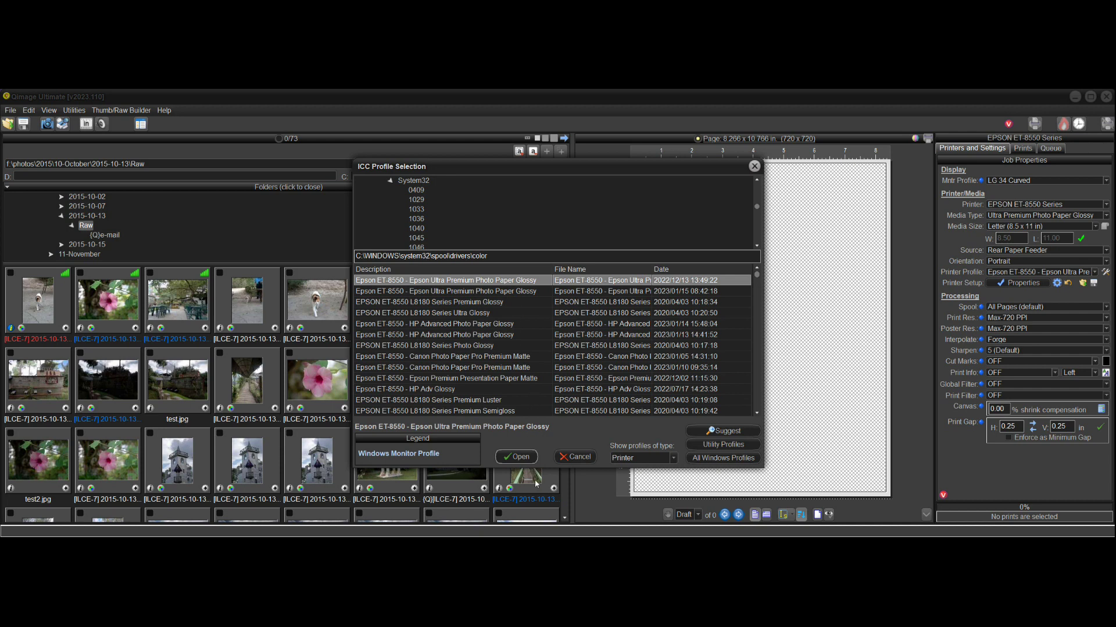
left_click(518, 458)
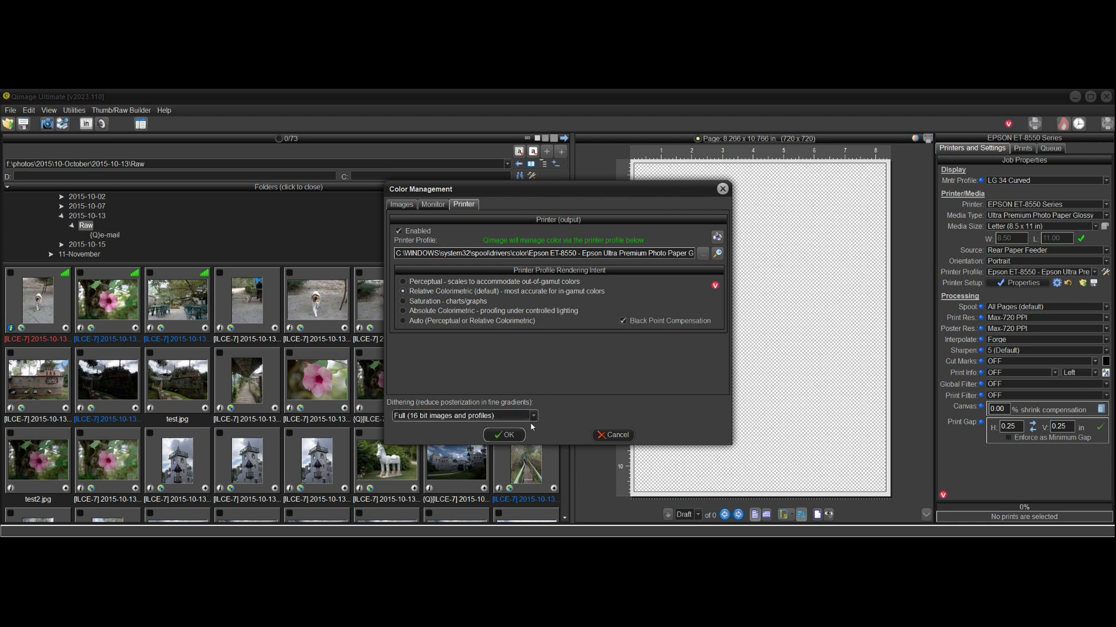
left_click(505, 435)
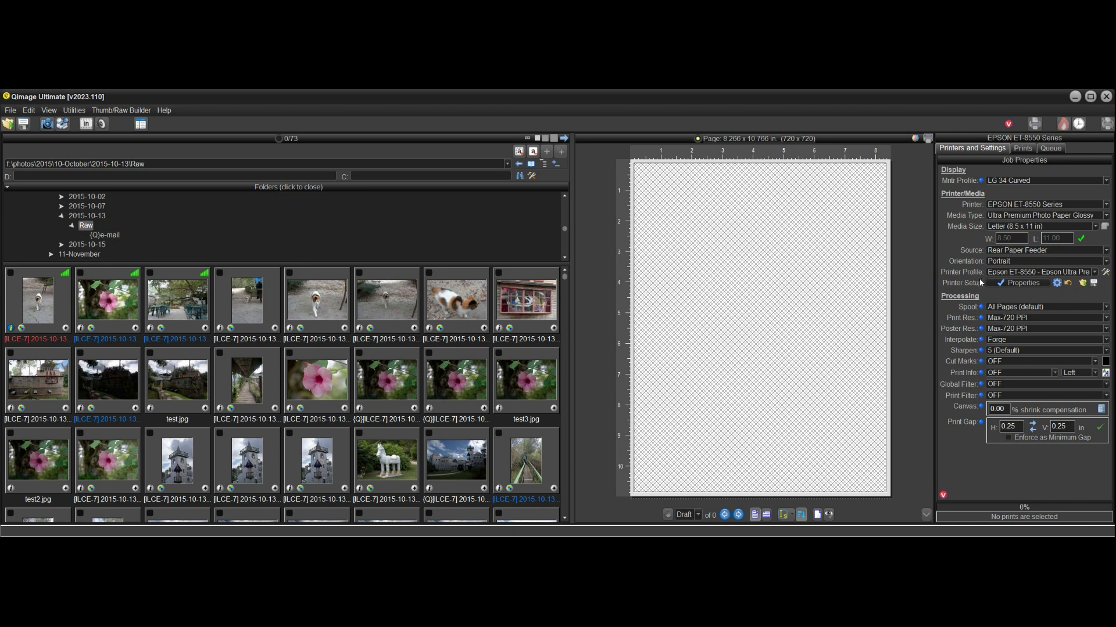
Check the driver's paper settings and its custom color correction for No Color Adjustment, and accept the printer properties.
left_click(1024, 284)
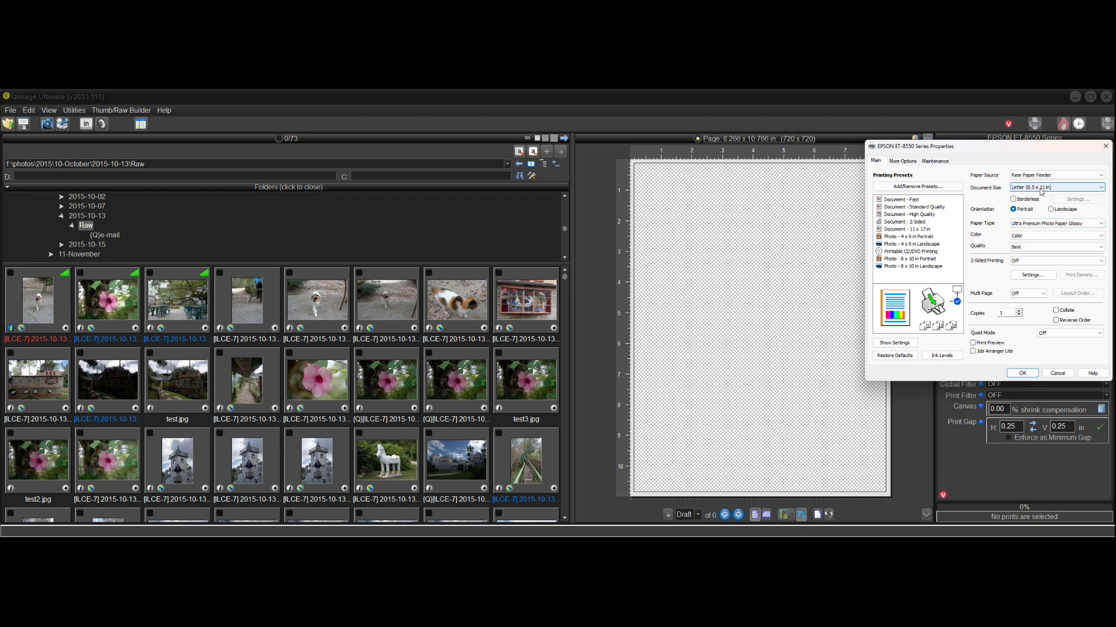
left_click(902, 162)
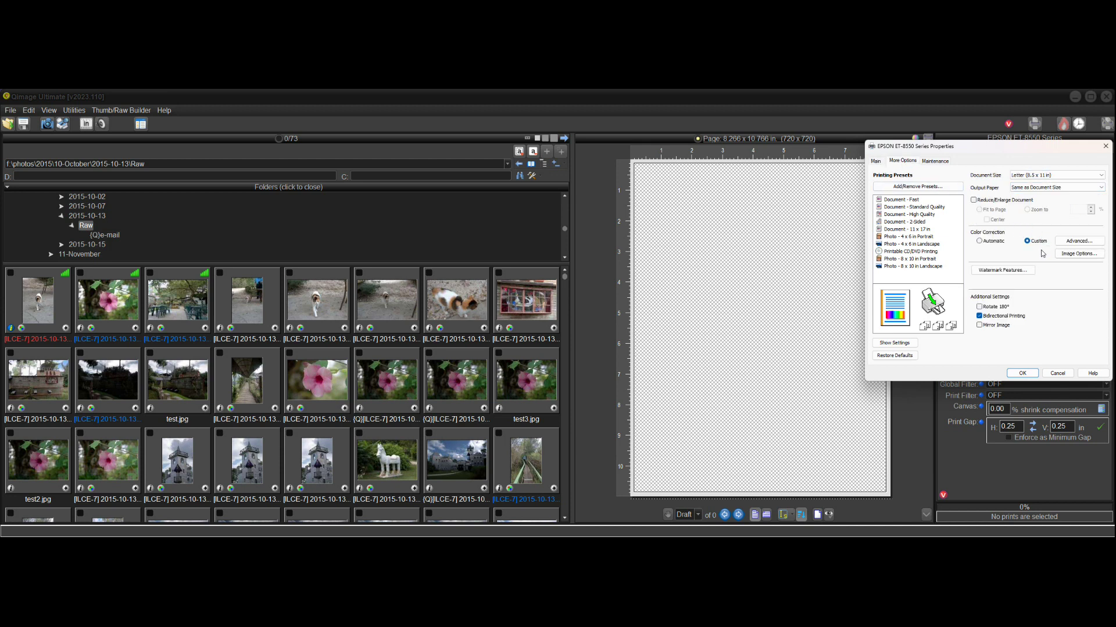
left_click(1079, 240)
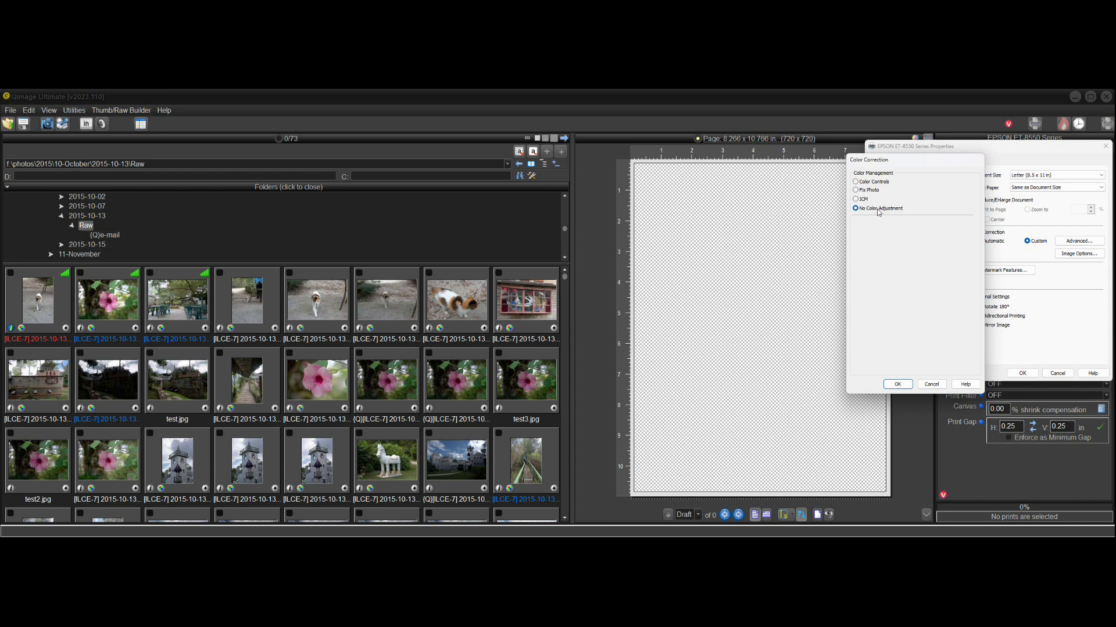
left_click(897, 384)
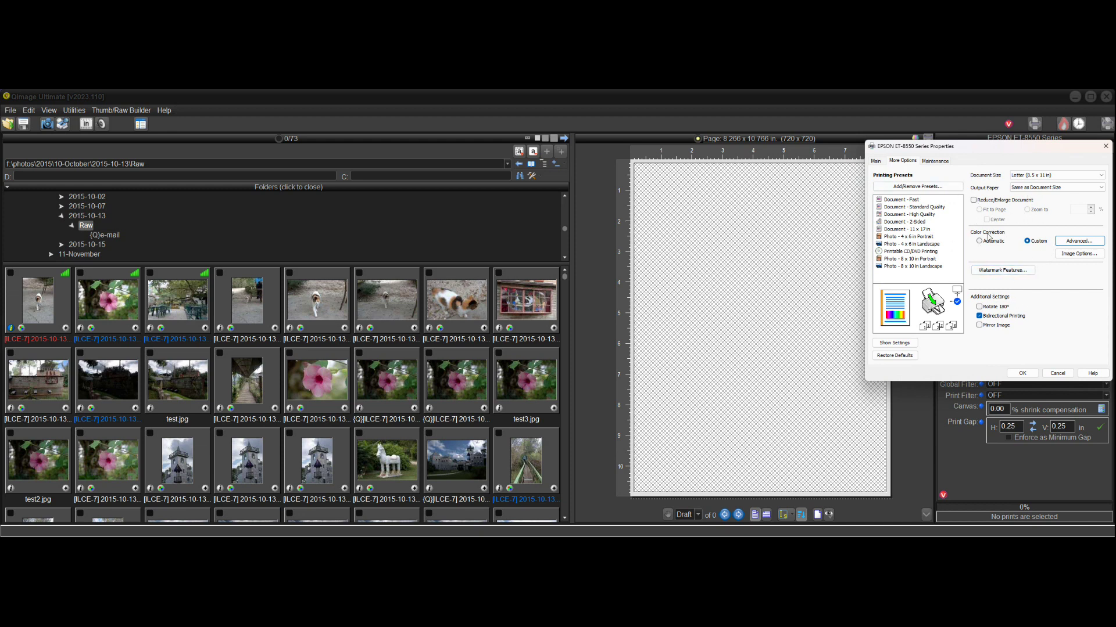
left_click(877, 162)
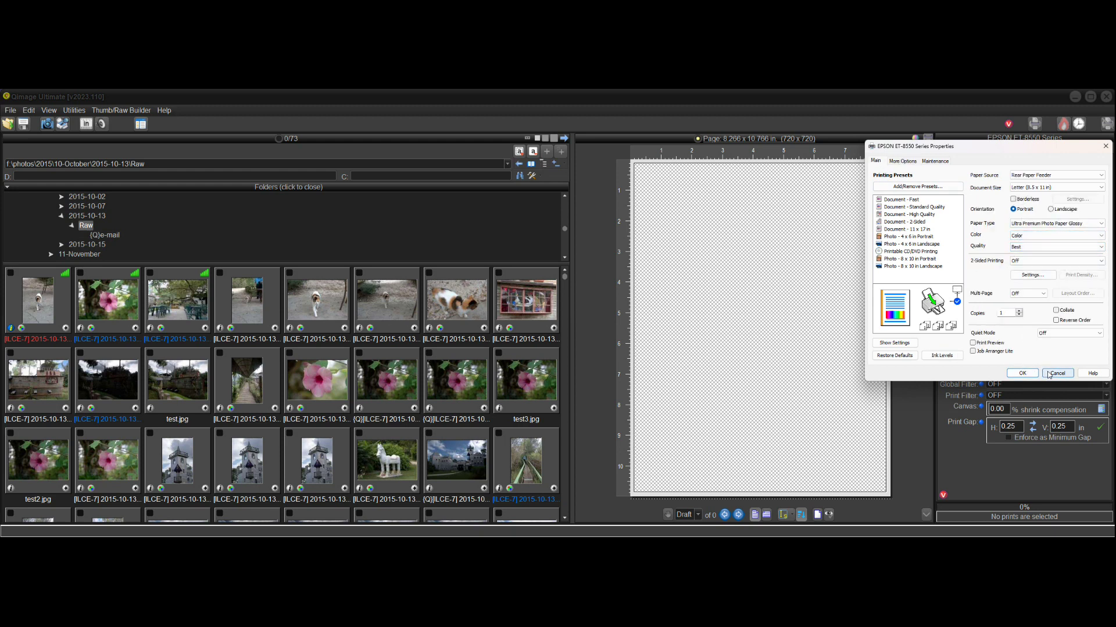
left_click(1023, 374)
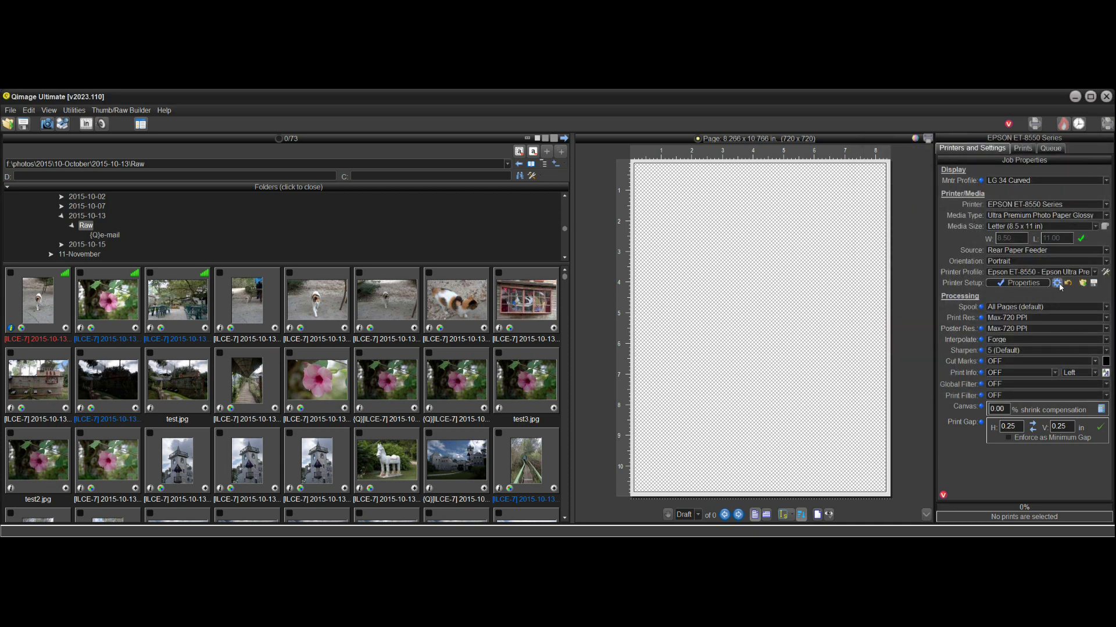
Review the interpolation, spooler and Driver AI settings in the printing options and accept them.
left_click(1057, 284)
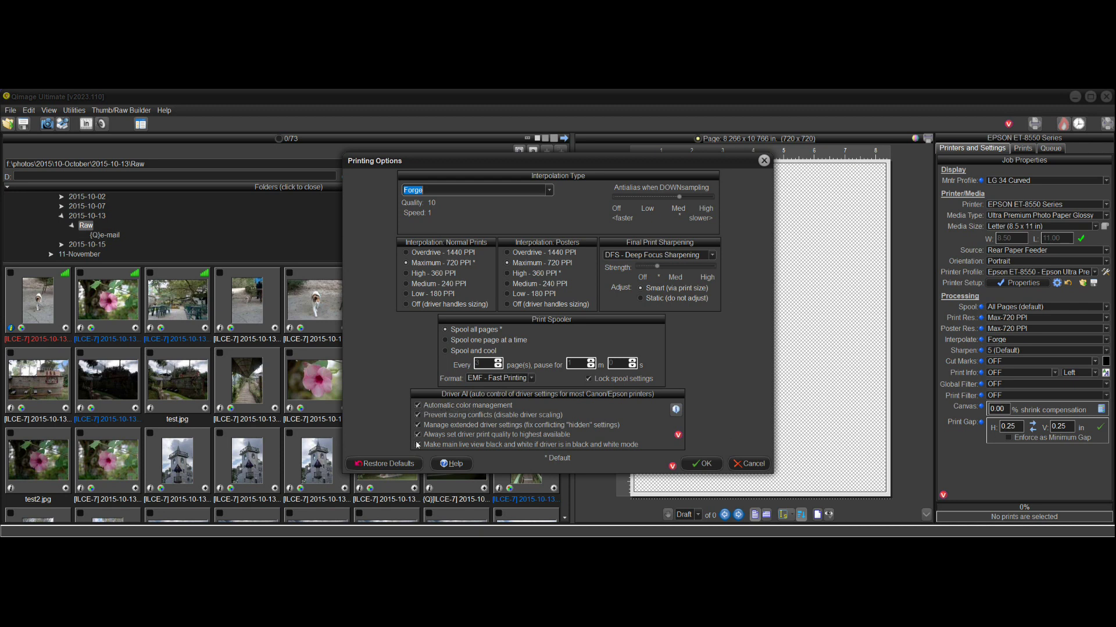
left_click(703, 464)
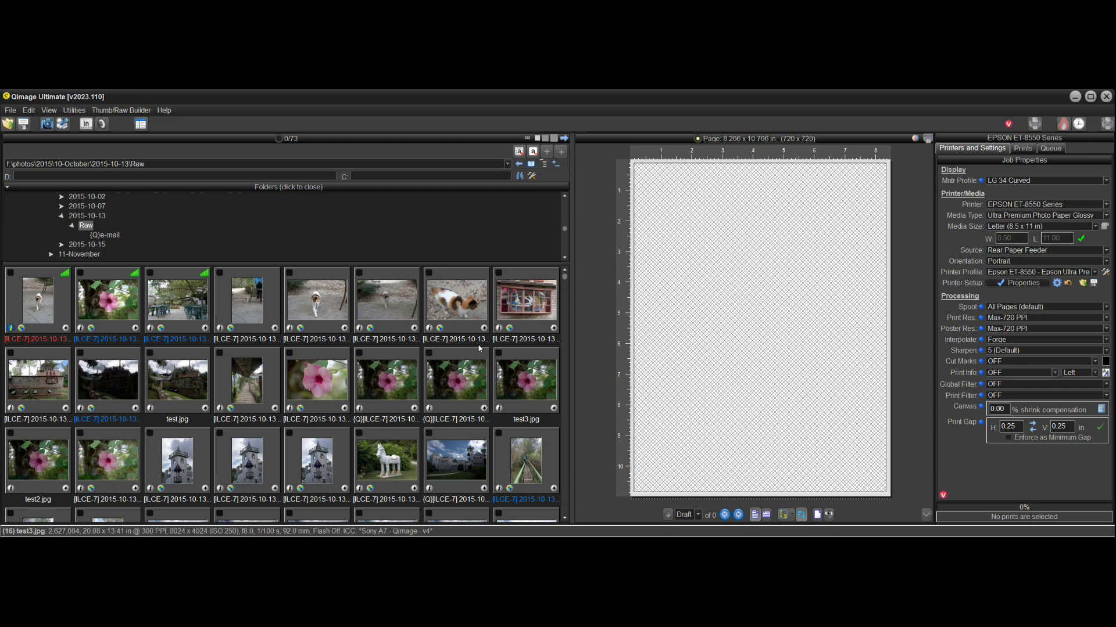
Select the walking cat, covered footbridge and stone tower photos and add them to the page as 4.00 x 6.00 prints.
left_click(54, 310)
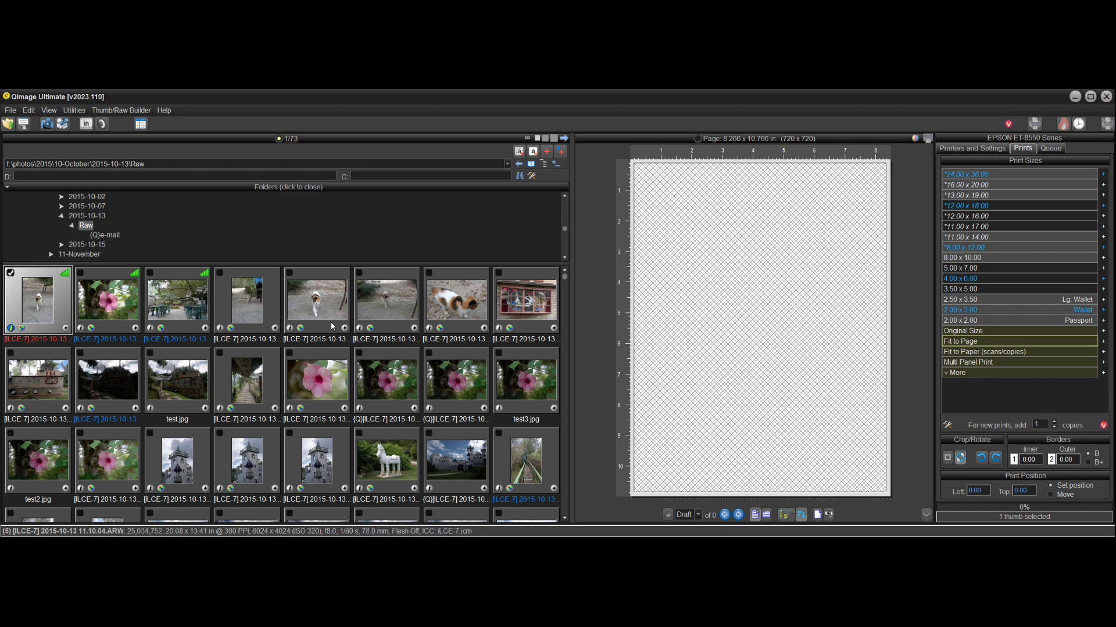
left_click(221, 354)
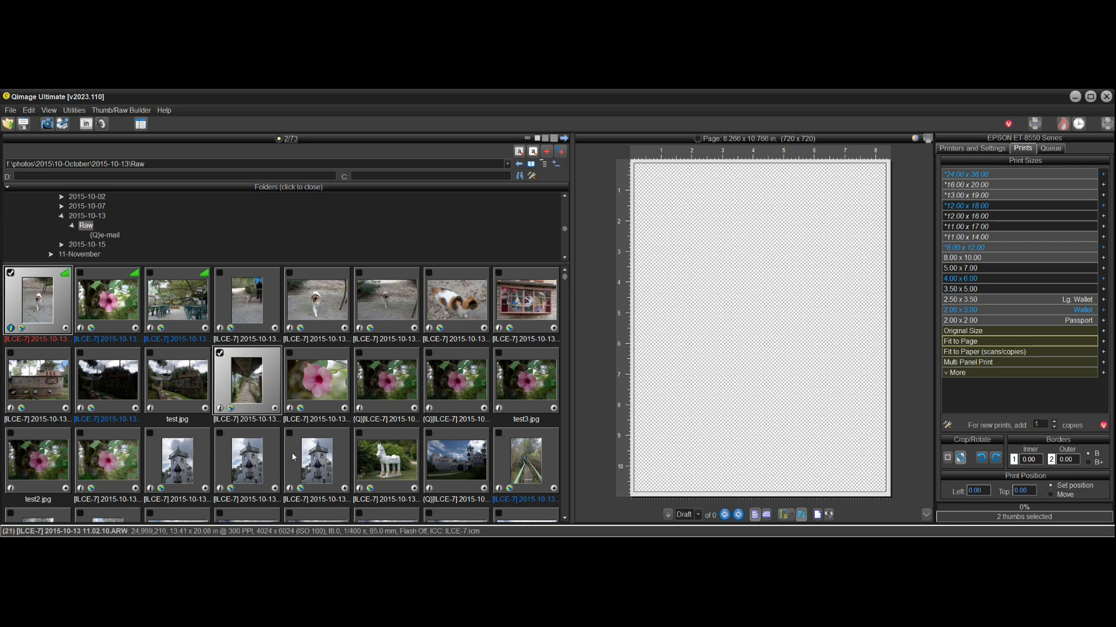
left_click(291, 434)
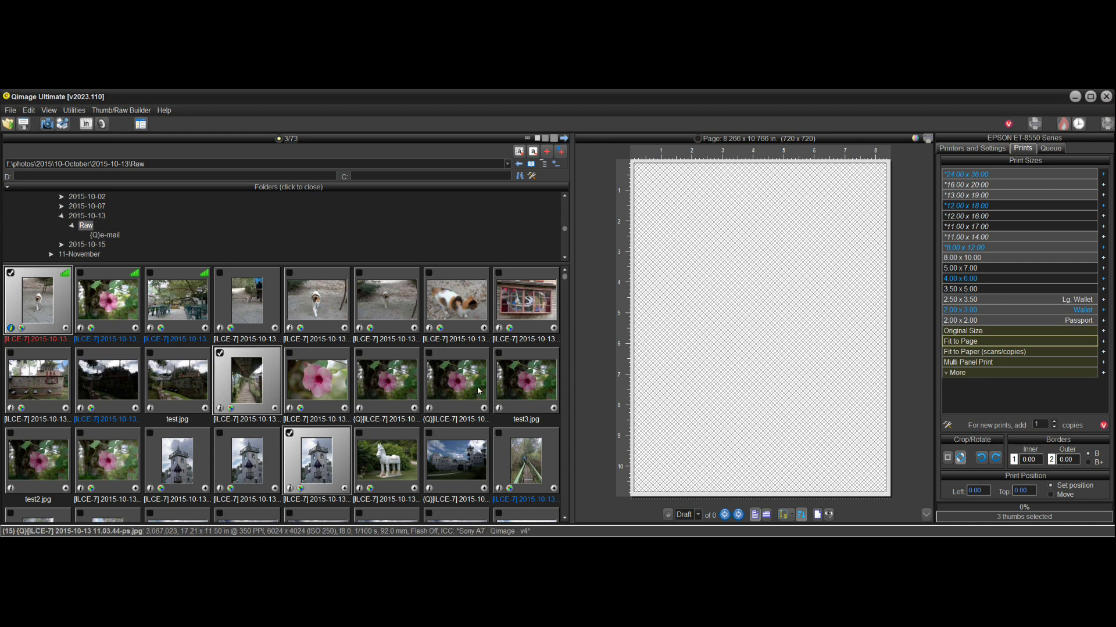
left_click(982, 280)
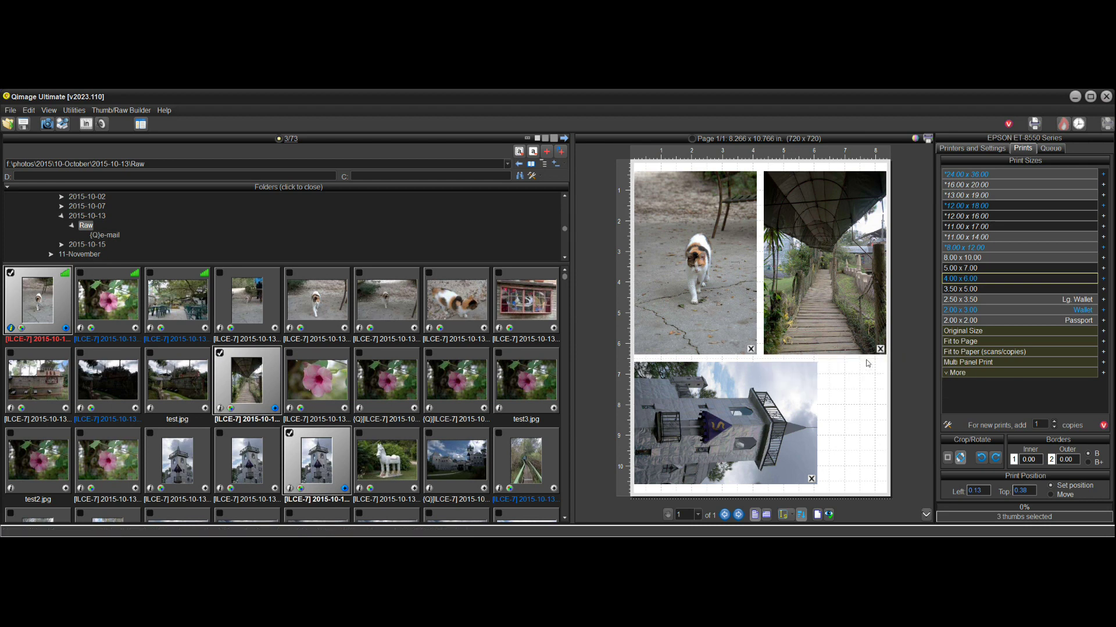
Resize the stone tower print on the page to the 2.00 x 3.00 Wallet size.
left_click(714, 418)
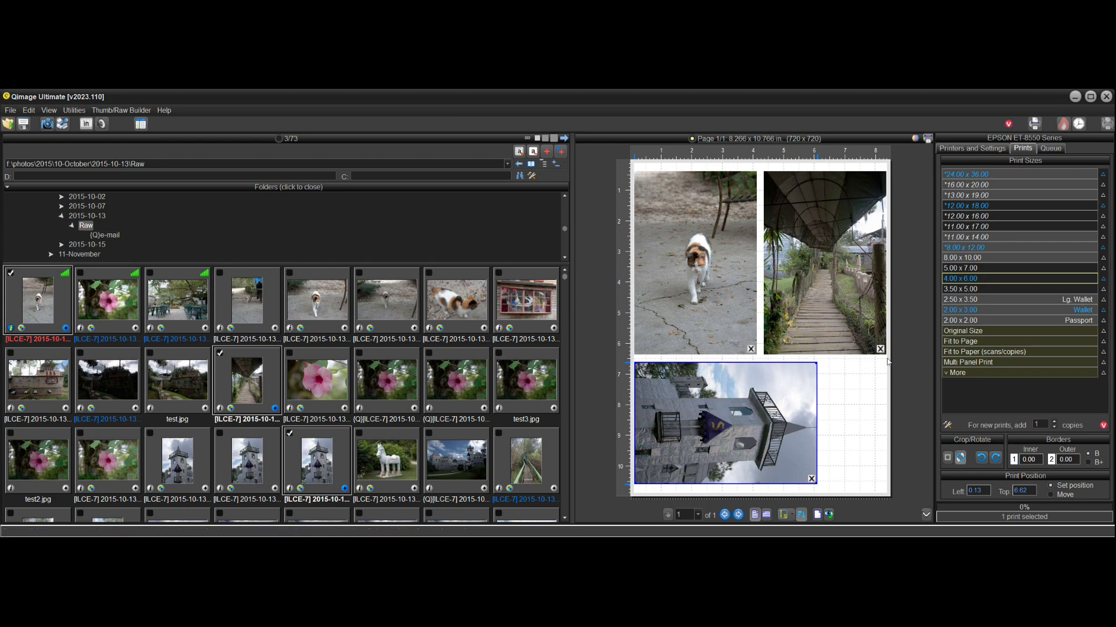
left_click(978, 311)
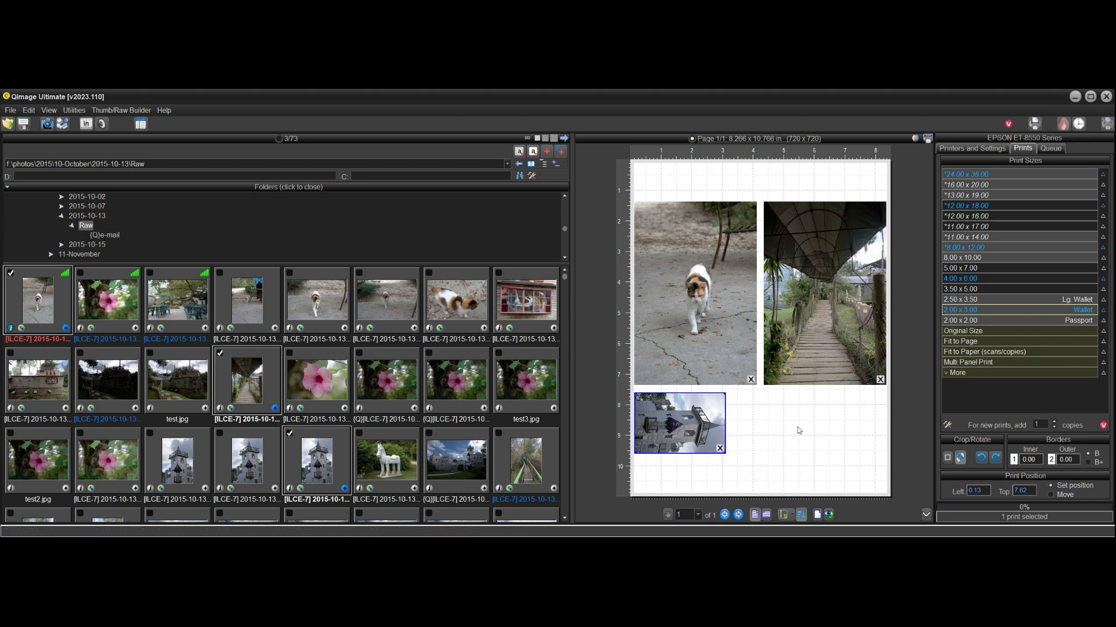
Return the stone tower print to 4.00 x 6.00, and try all three prints at 2.00 x 3.00 before restoring them to 4.00 x 6.00.
left_click(979, 279)
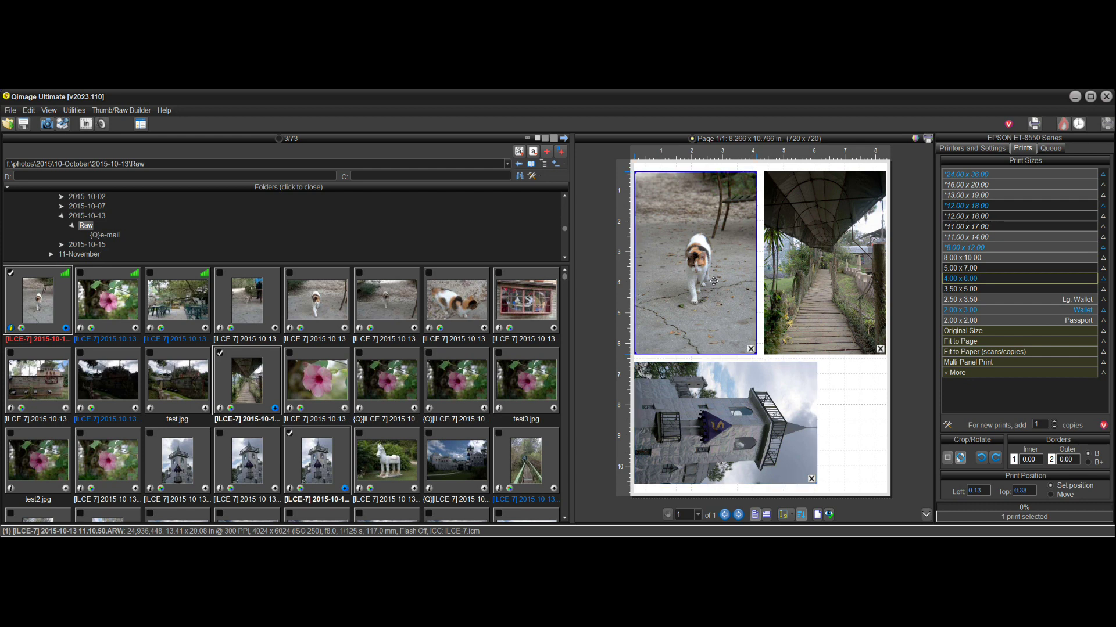
left_click(750, 349)
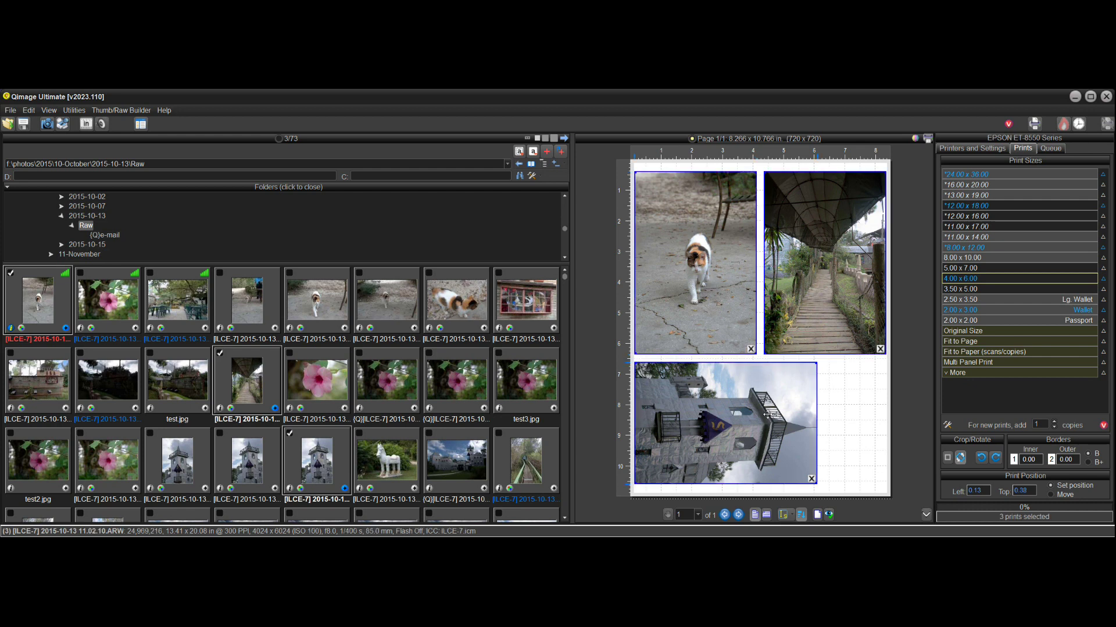
left_click(978, 310)
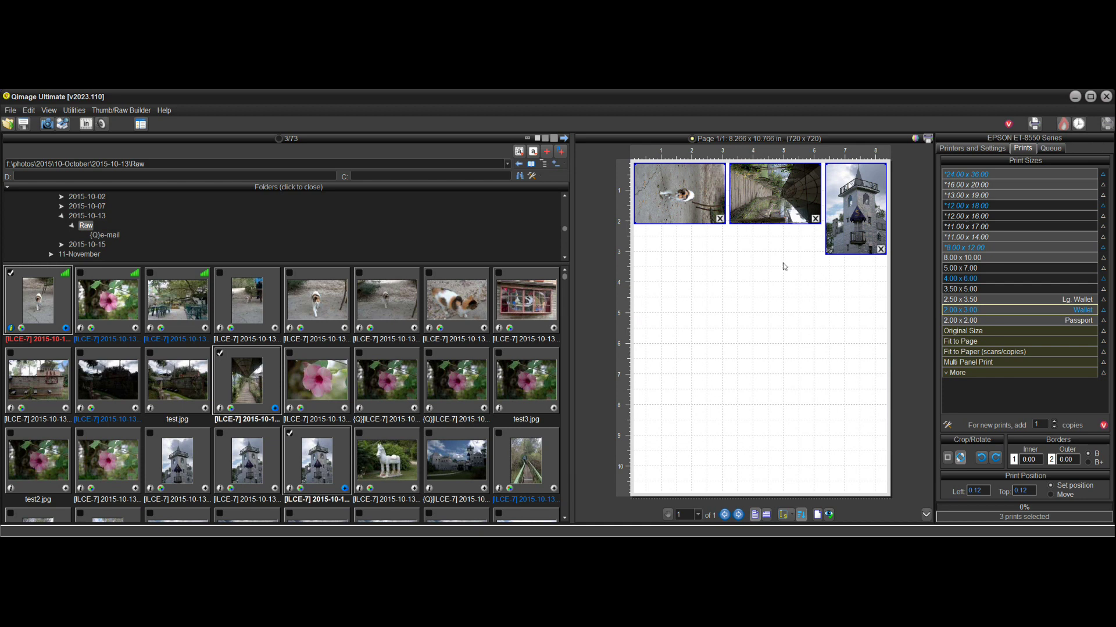
left_click(985, 279)
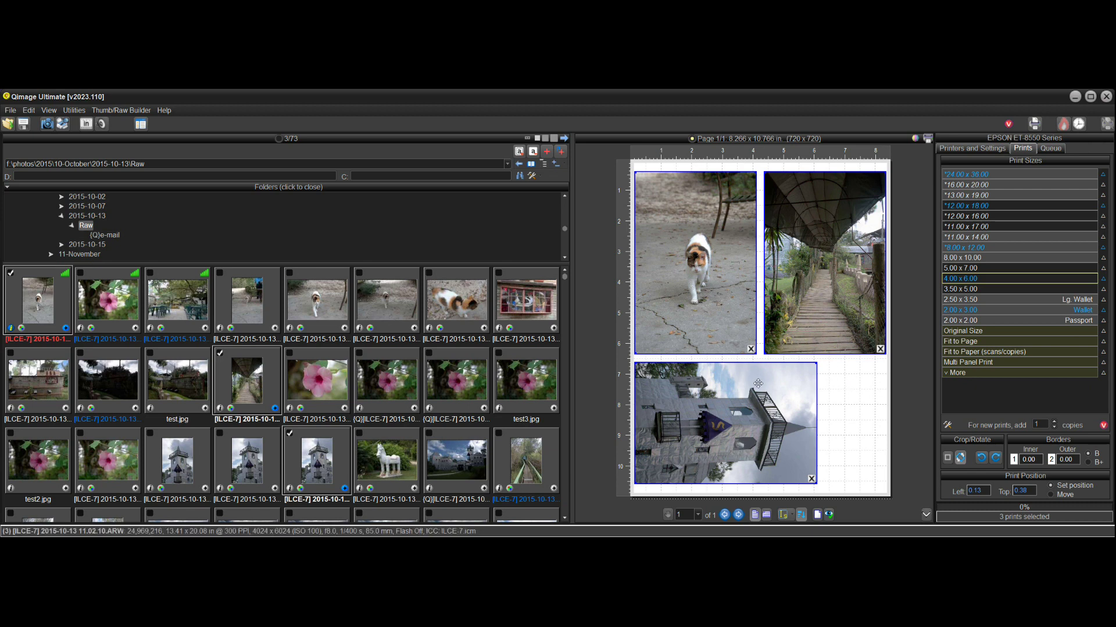
Try only the stone tower print at the 2.00 x 3.00 Wallet size and return it to 4.00 x 6.00.
left_click(783, 405)
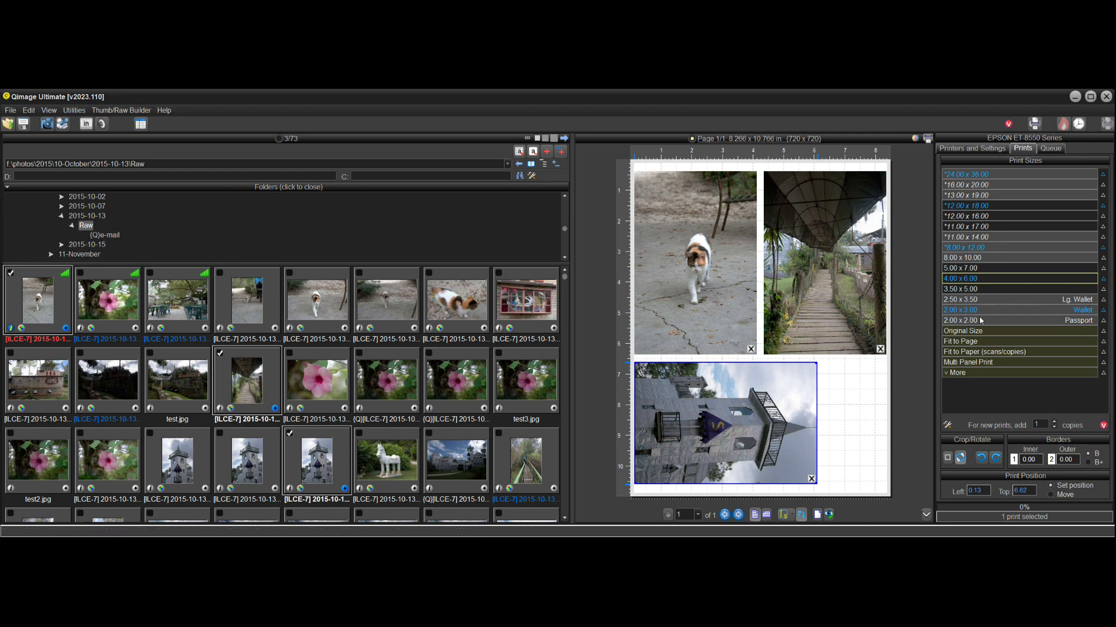
left_click(966, 313)
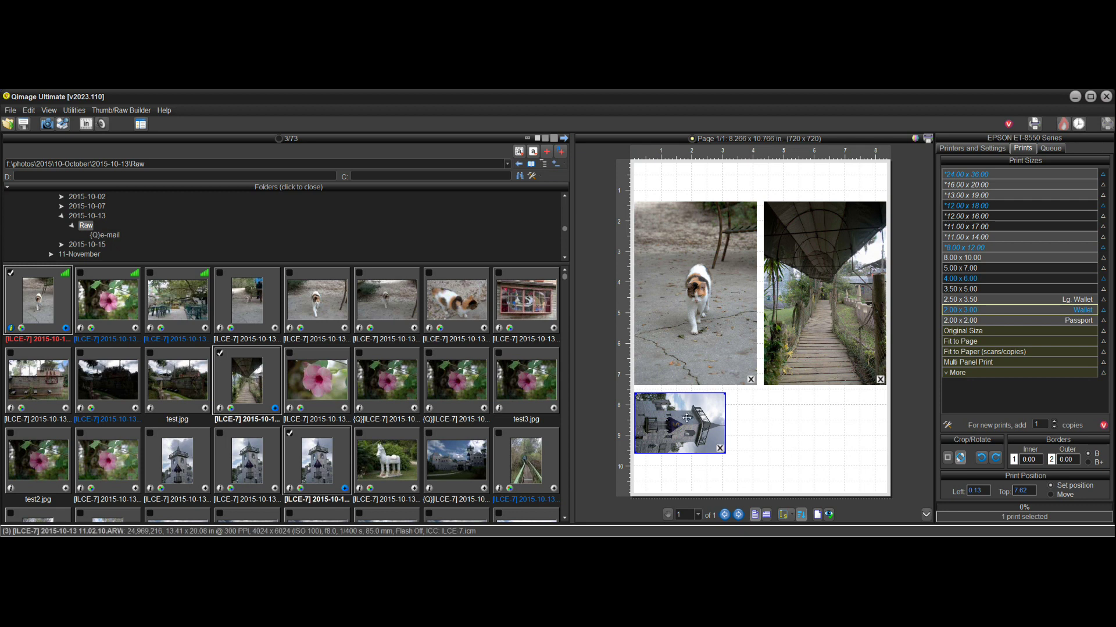
left_click(986, 280)
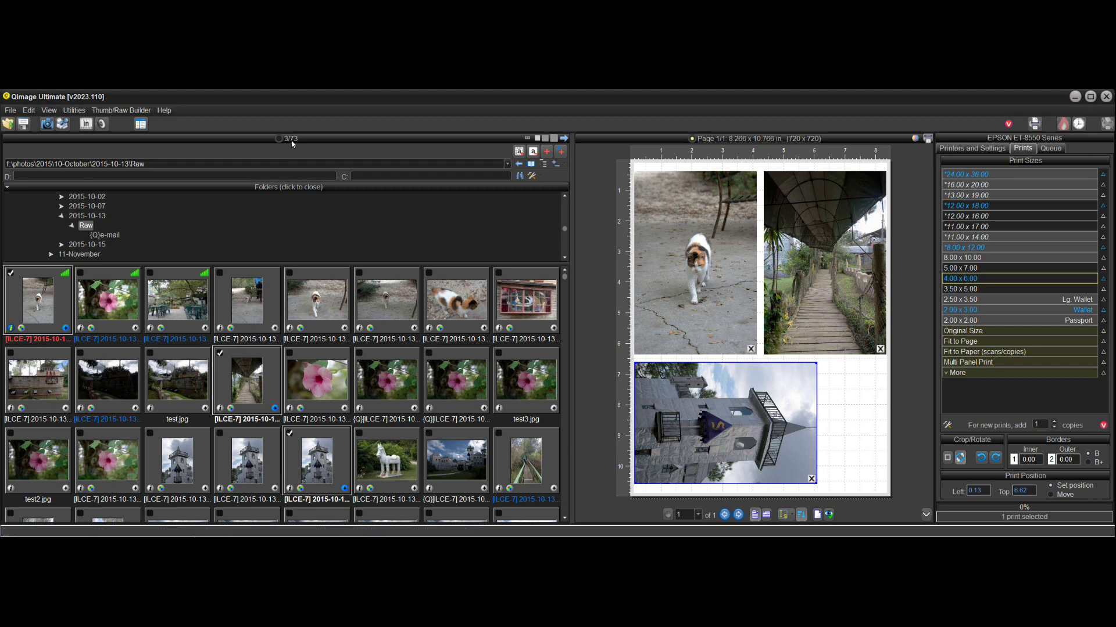
Add 2.00 x 3.00 Wallet prints of the three selected photos and remove the footbridge and tower ones from page 2.
left_click(309, 138)
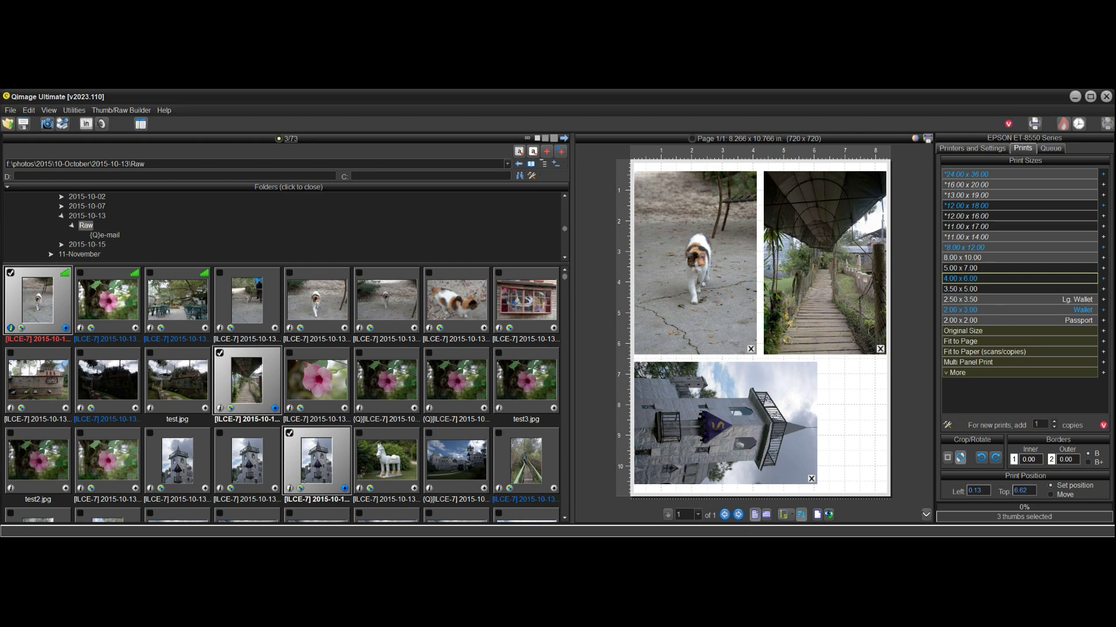
left_click(983, 309)
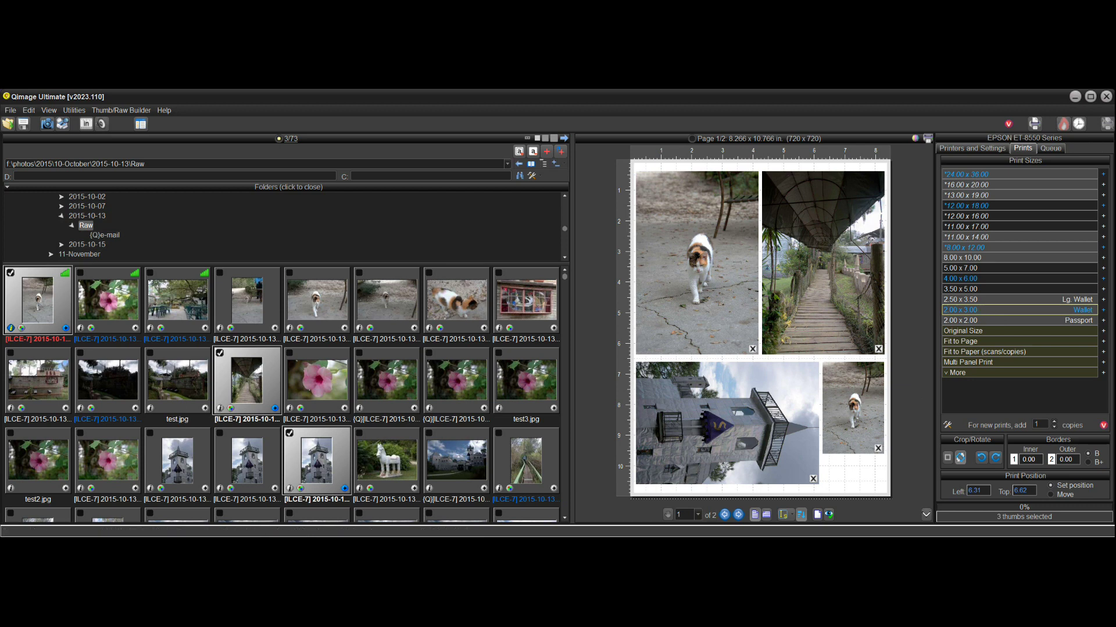
left_click(738, 515)
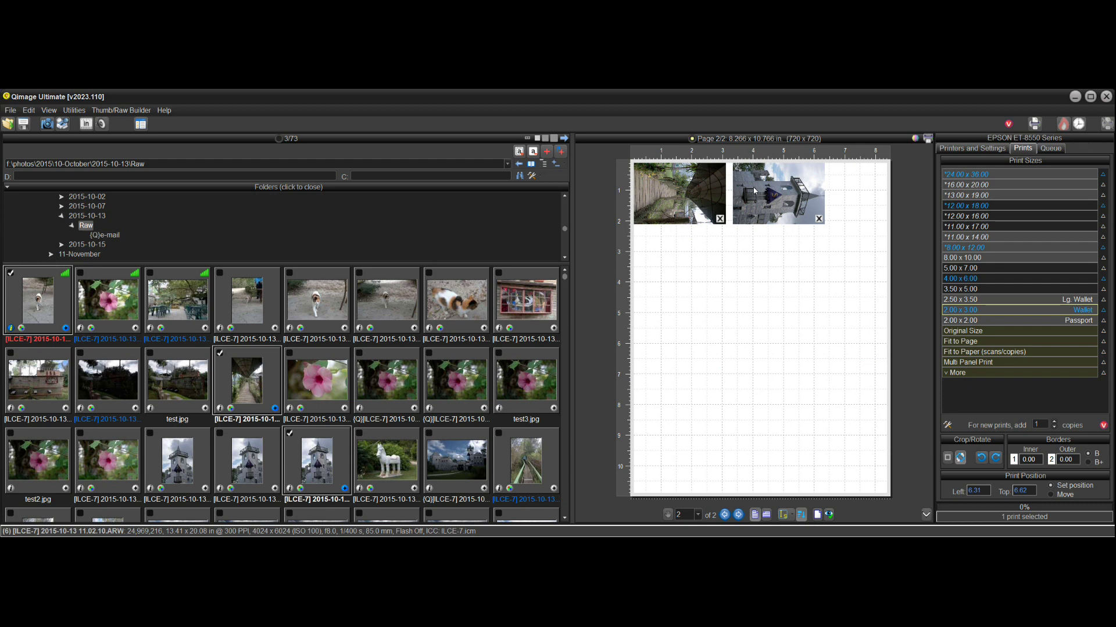
left_click(818, 219)
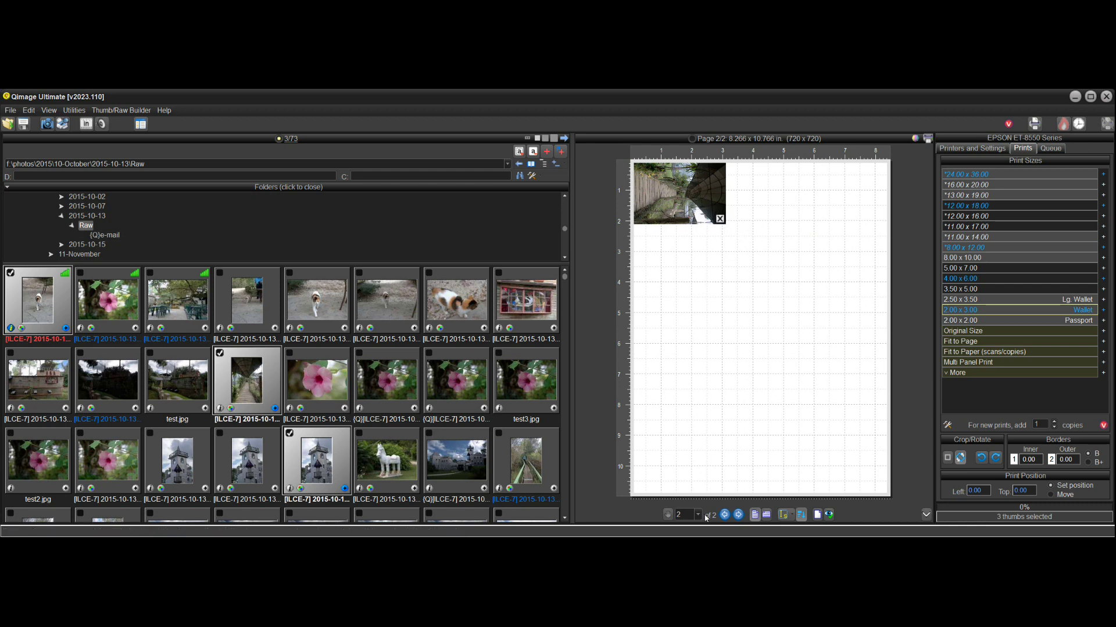
left_click(720, 219)
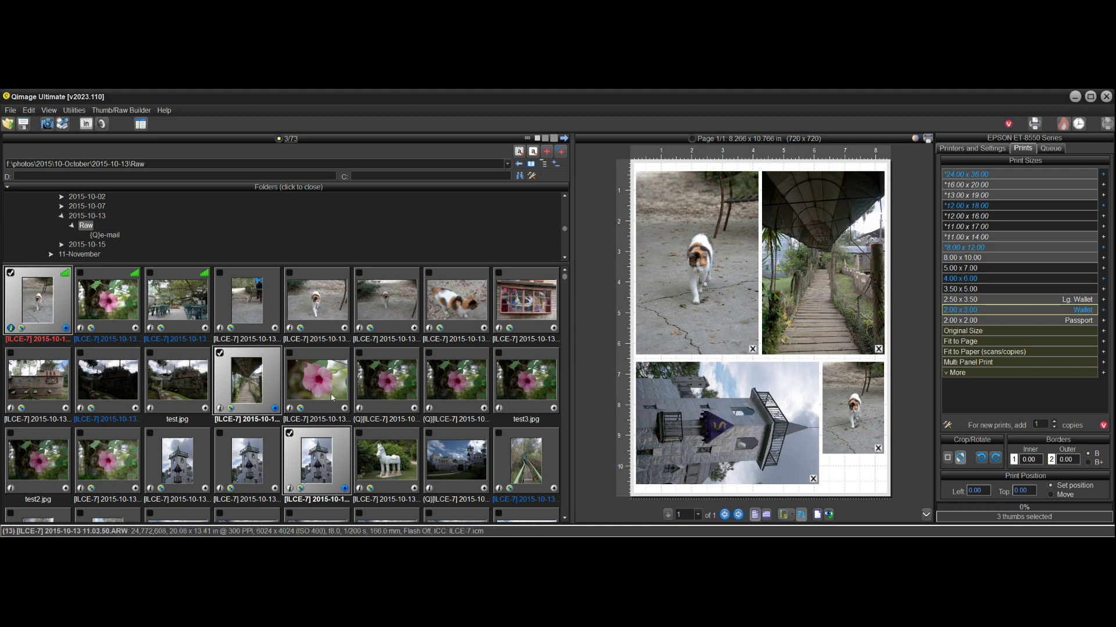
Add the red-framed window photo as an 8.00 x 10.00 print, resize it to 5.00 x 7.00 and check the layout of page 2.
left_click(528, 302)
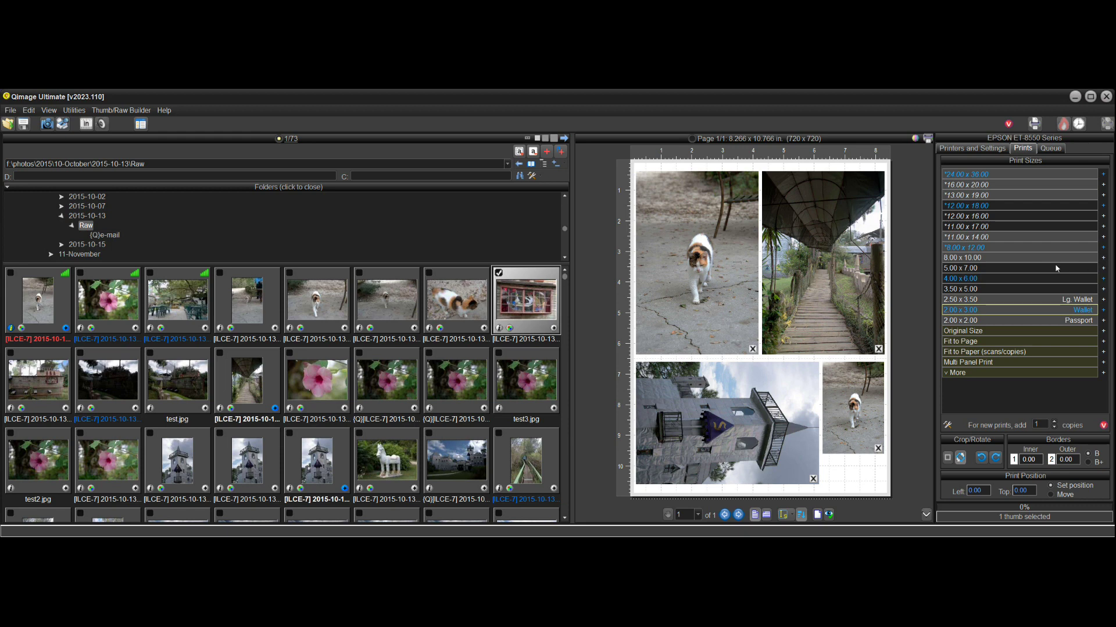
left_click(978, 260)
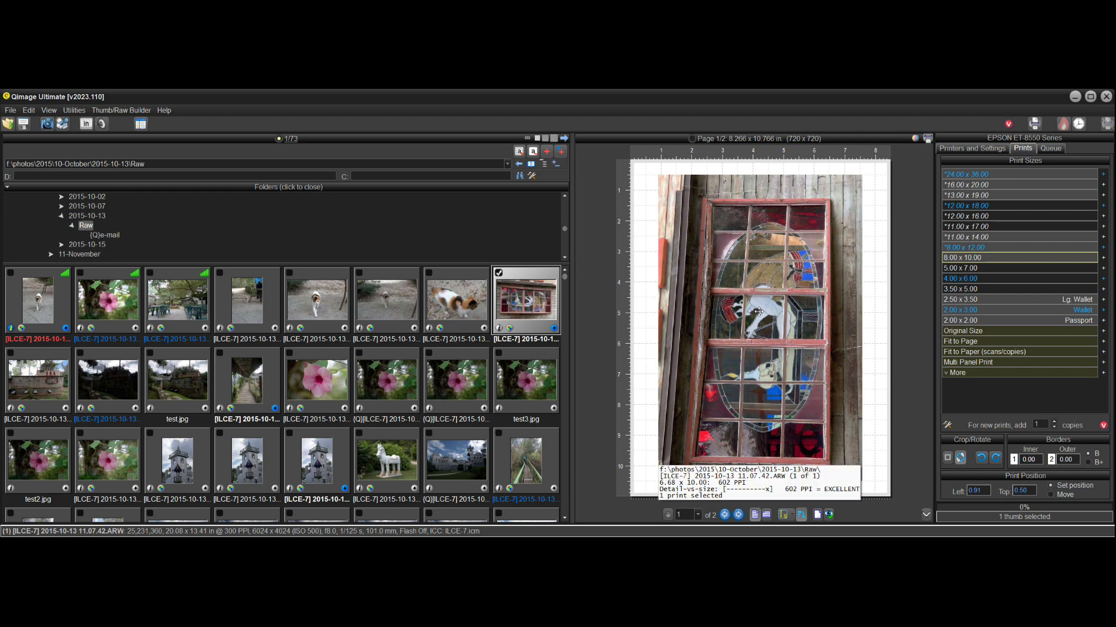
left_click(758, 312)
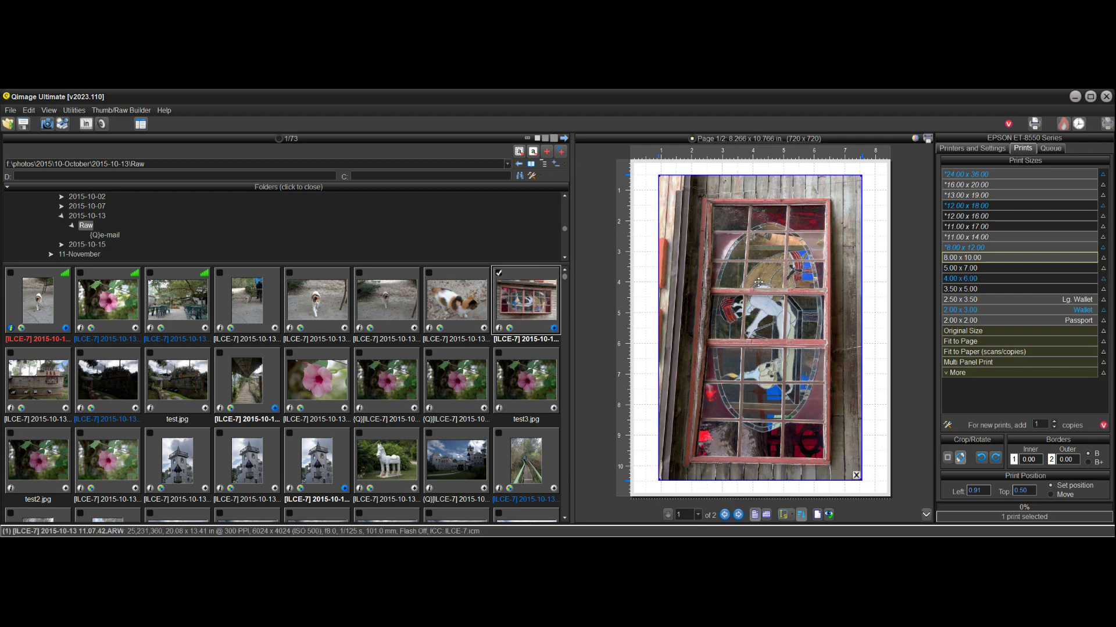
left_click(965, 269)
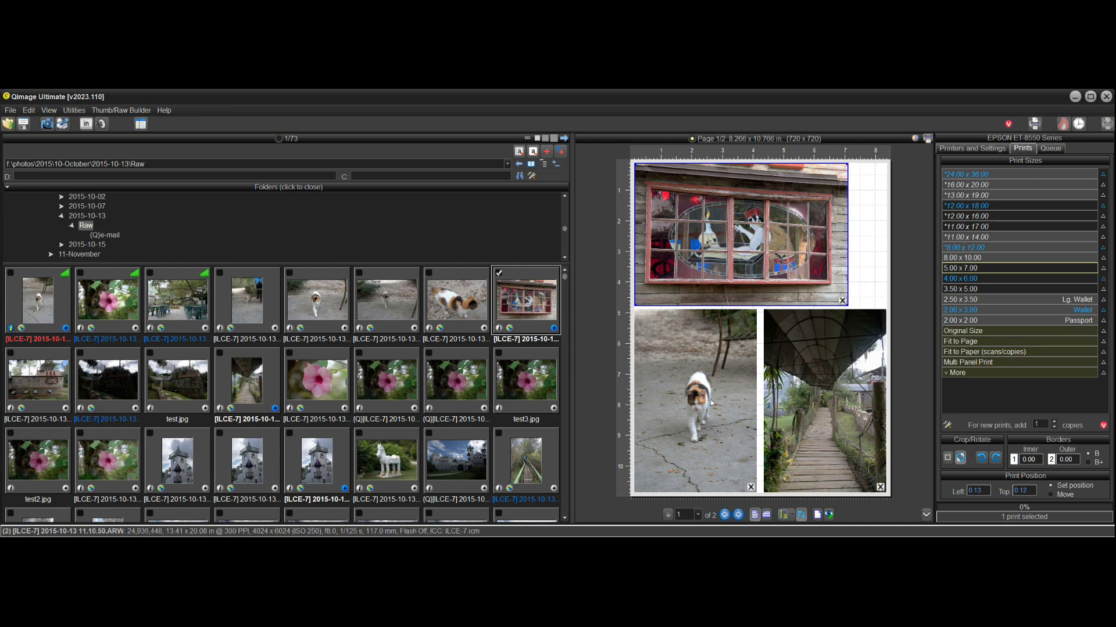
left_click(738, 515)
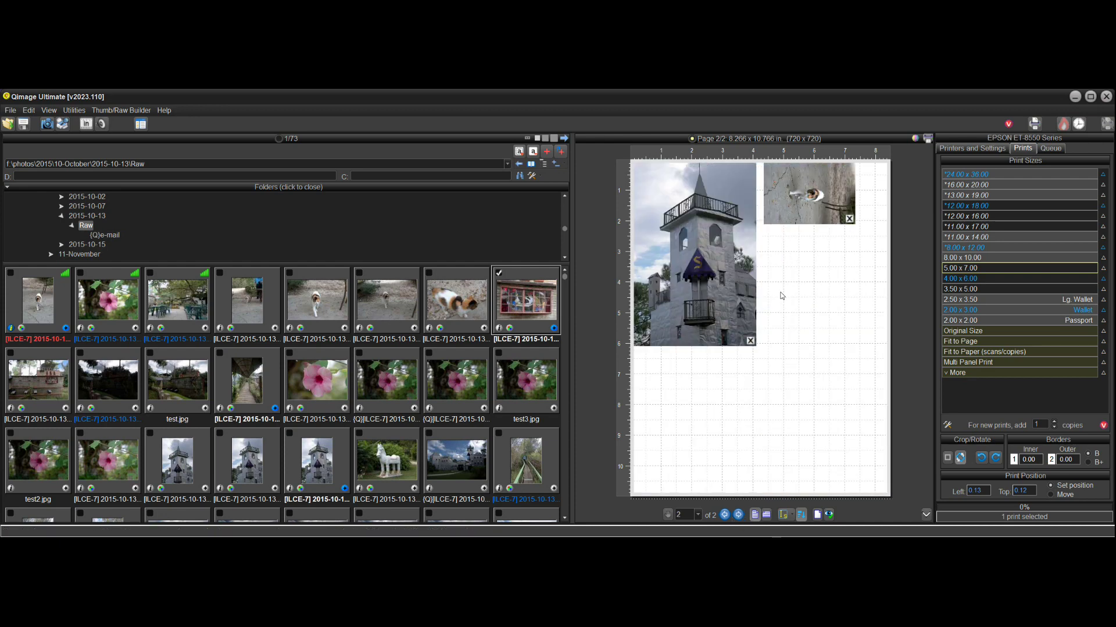
left_click(725, 515)
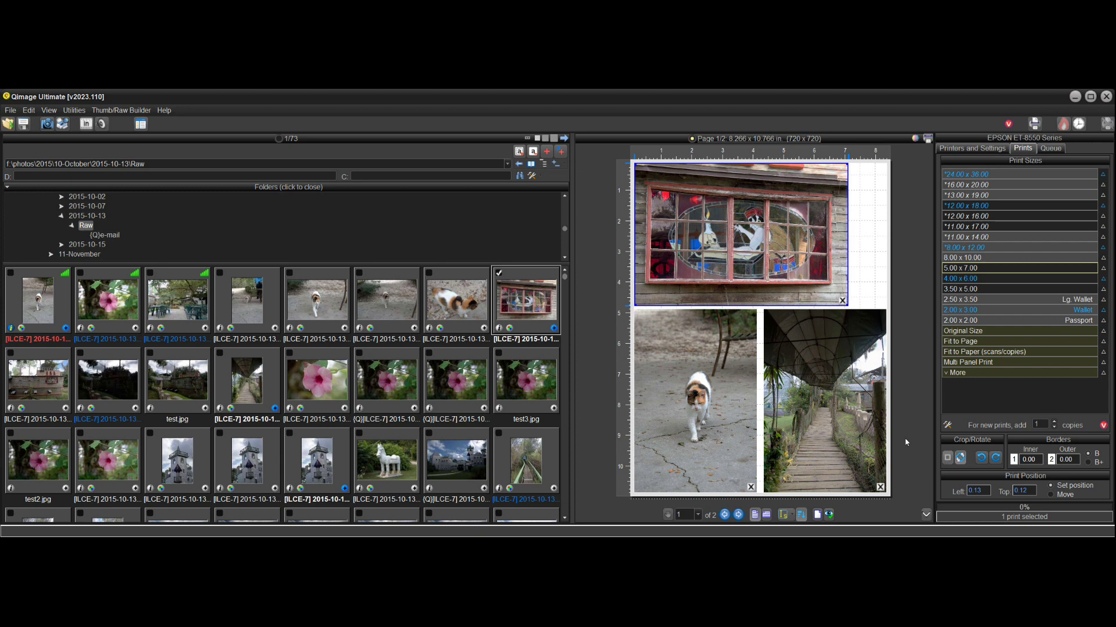
Turn on auto cropping for the 5.00 x 7.00 window print and check the resulting print sizes.
mouse_move(757, 230)
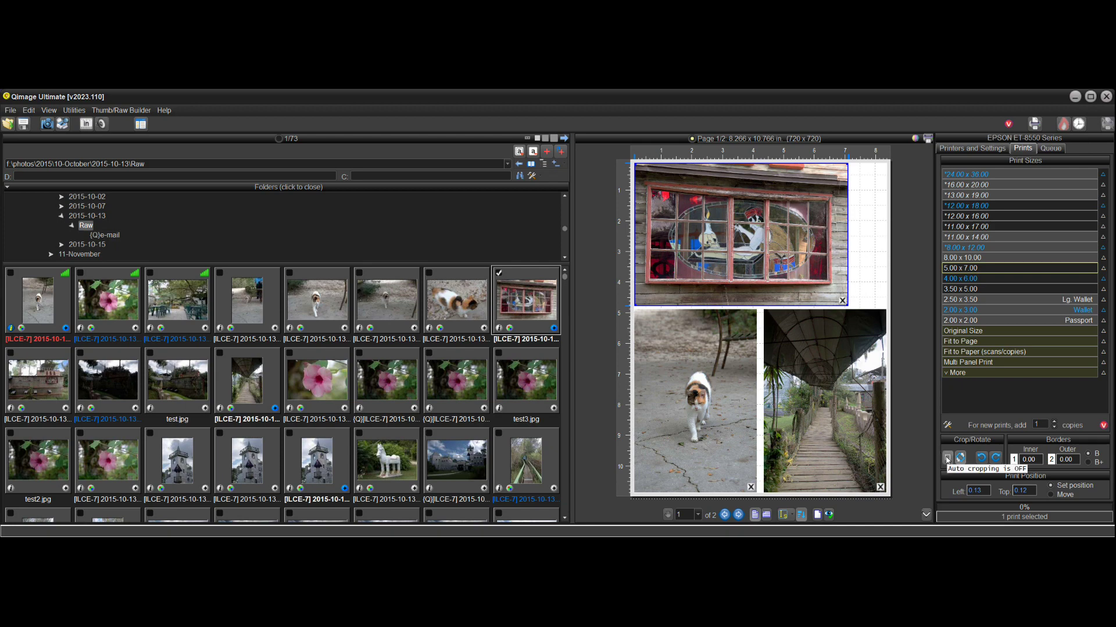
left_click(947, 459)
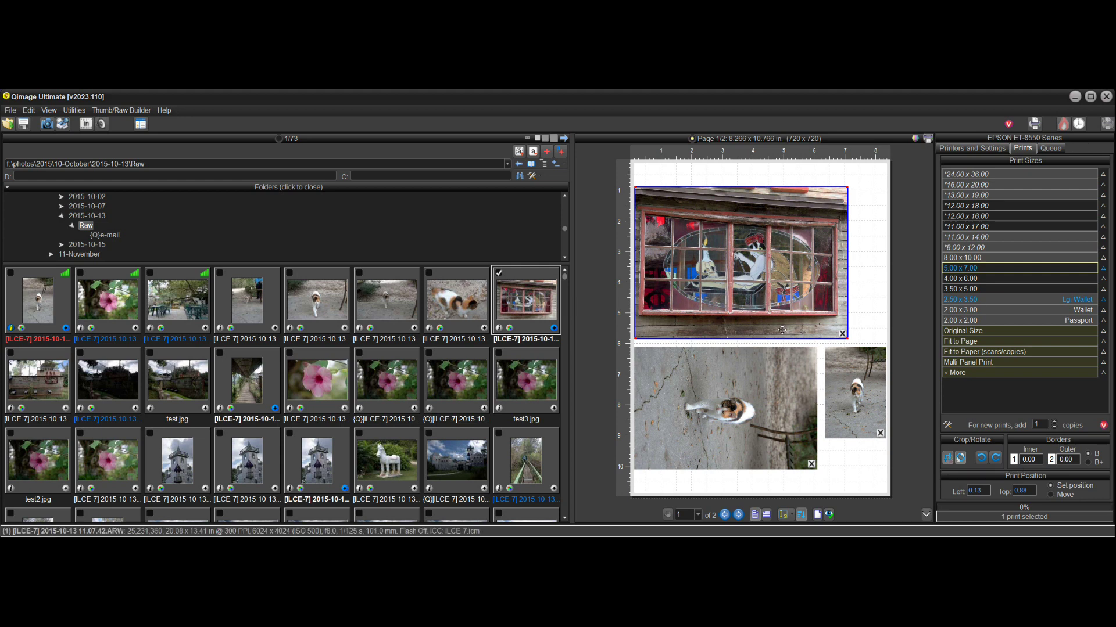
mouse_move(782, 330)
mouse_move(738, 399)
mouse_move(707, 388)
Select every print in the layout and turn on auto cropping for all of them.
left_click(747, 410)
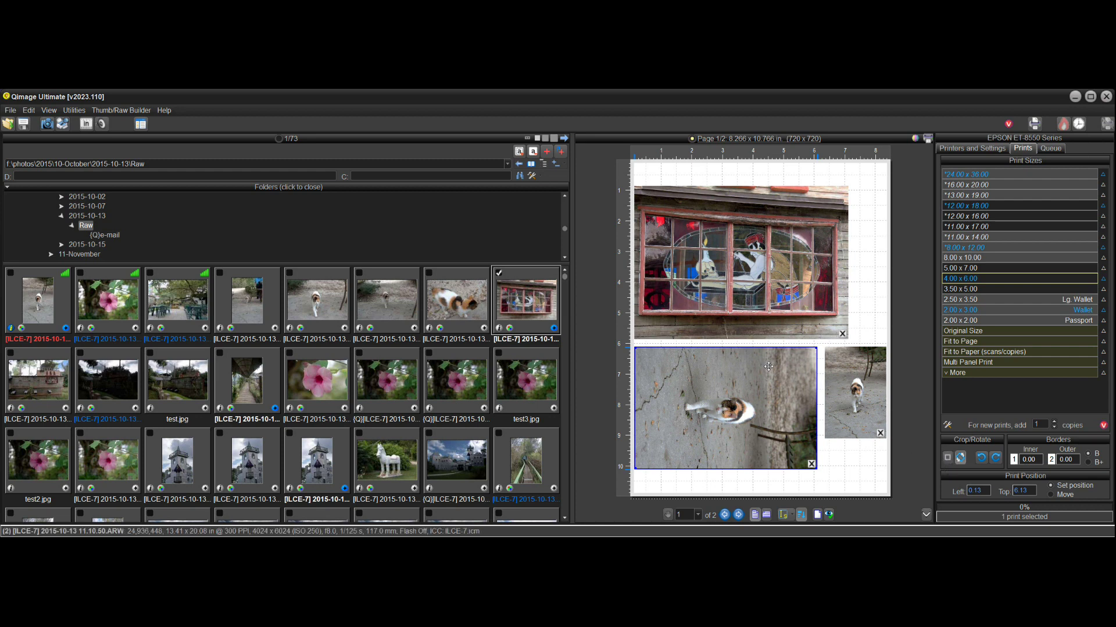
key("ctrl+a")
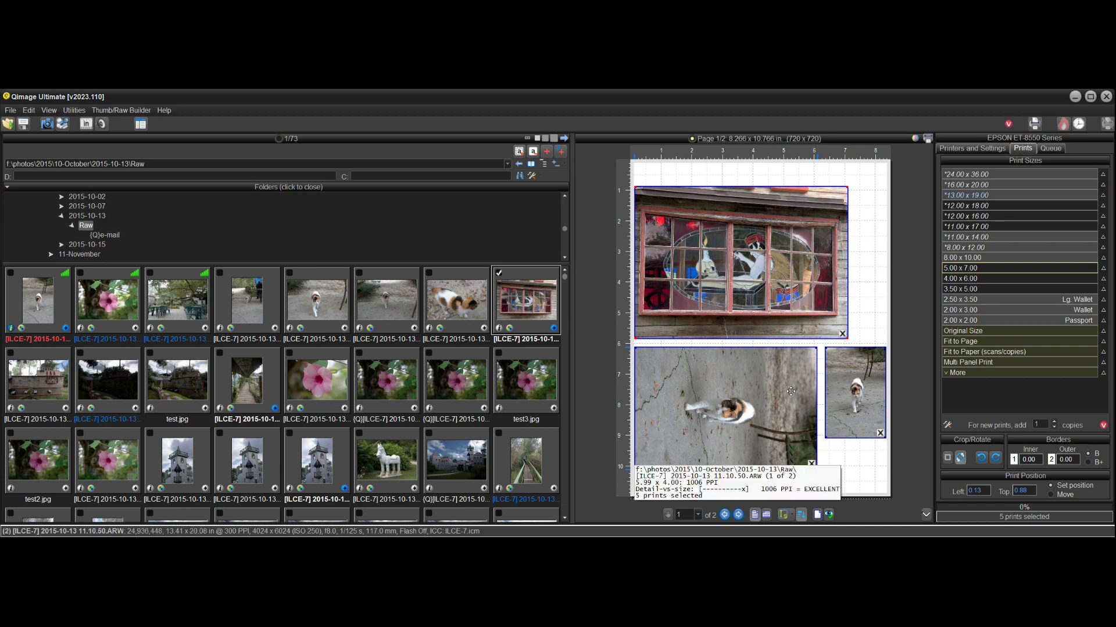
left_click(947, 463)
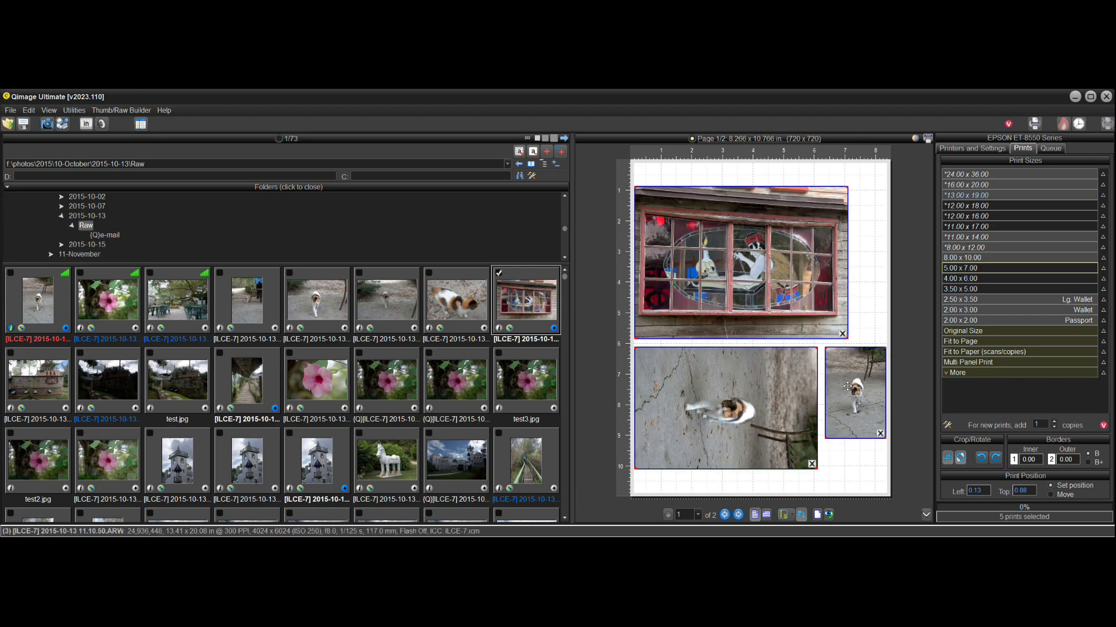
mouse_move(847, 387)
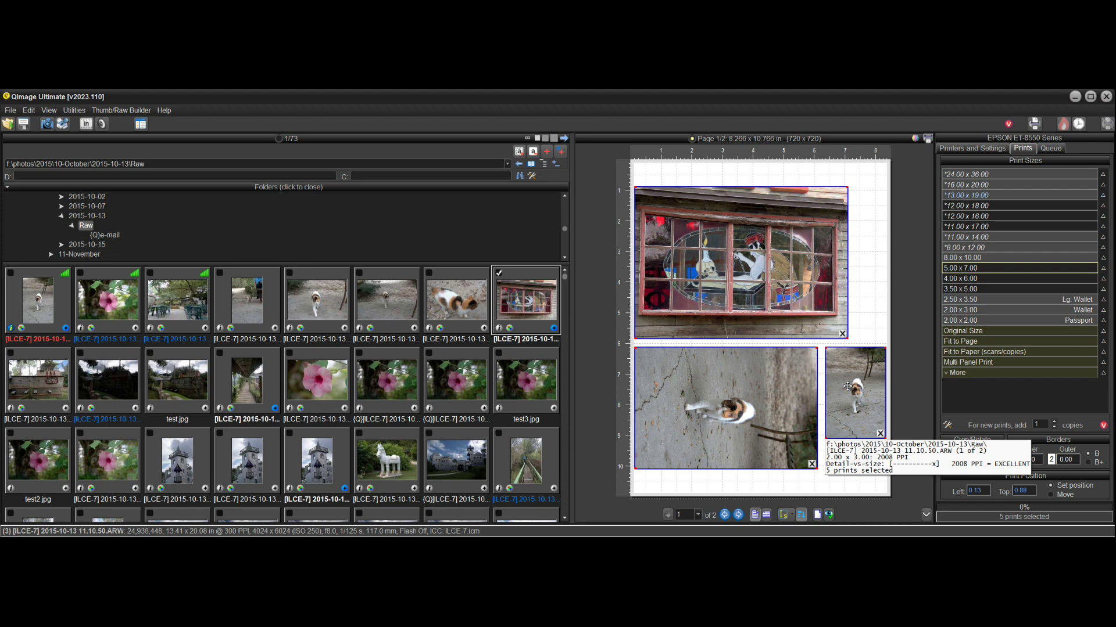
mouse_move(744, 393)
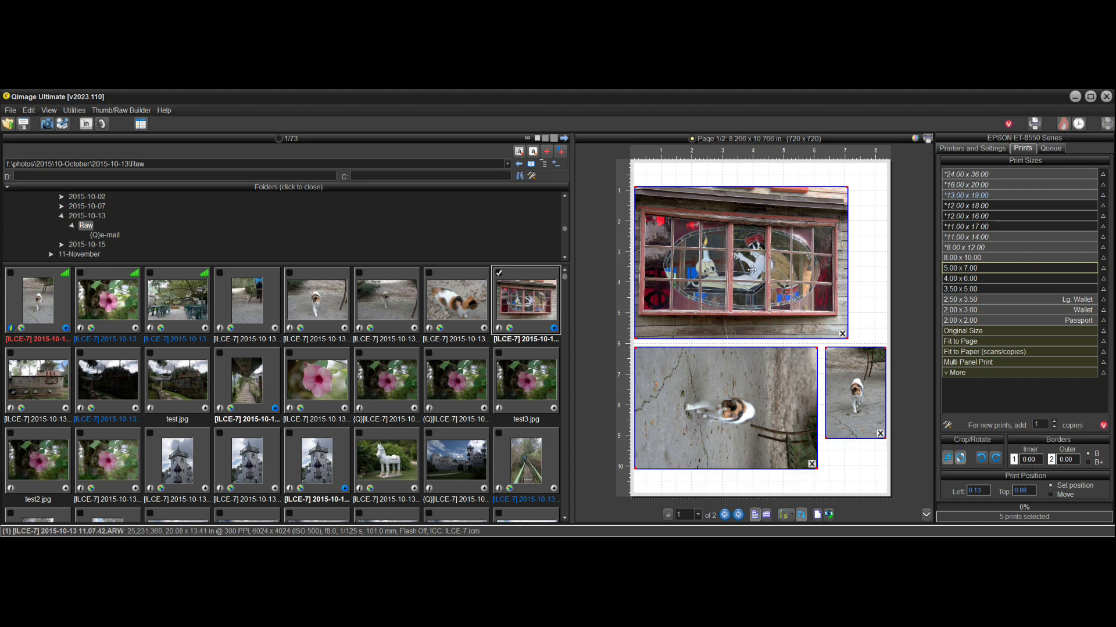
mouse_move(751, 271)
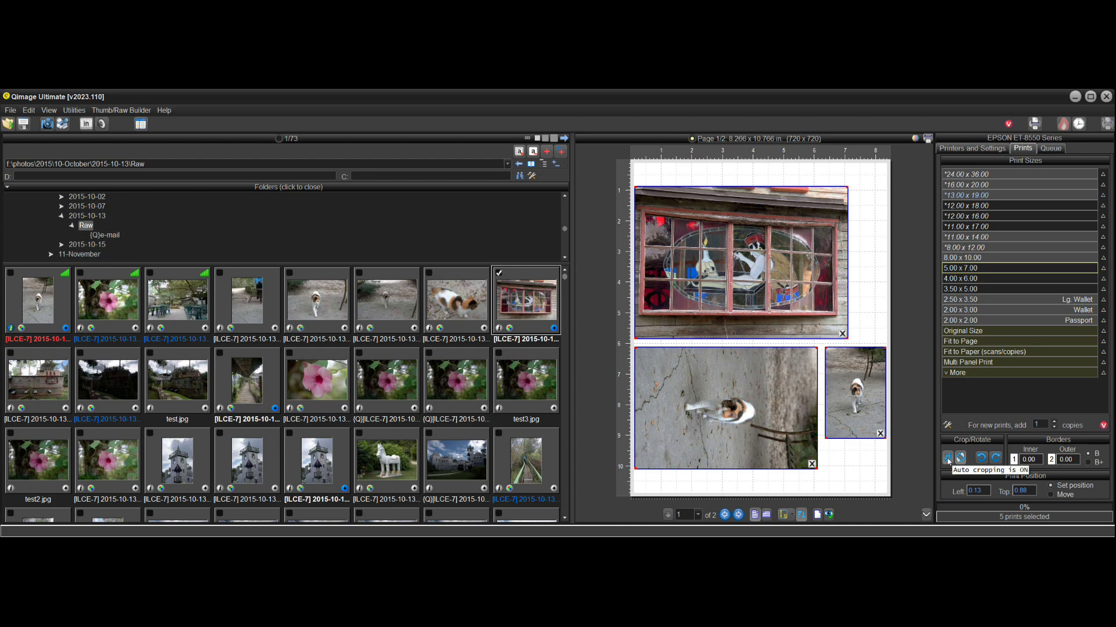
Switch auto cropping off and on for the window print alone to compare its uncropped and cropped layouts.
left_click(796, 277)
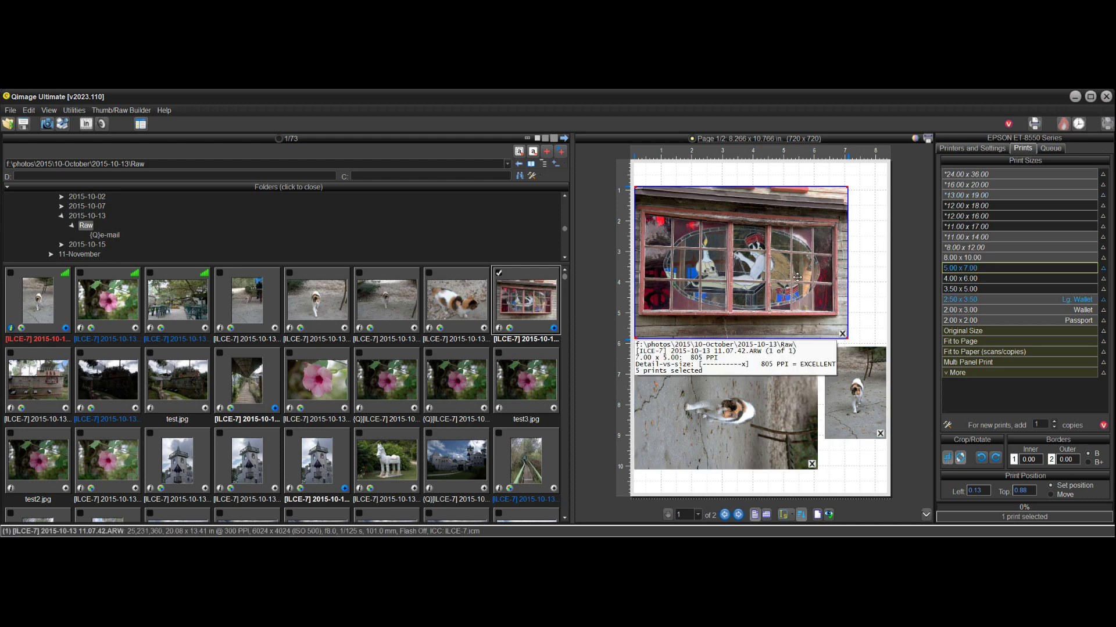
left_click(948, 457)
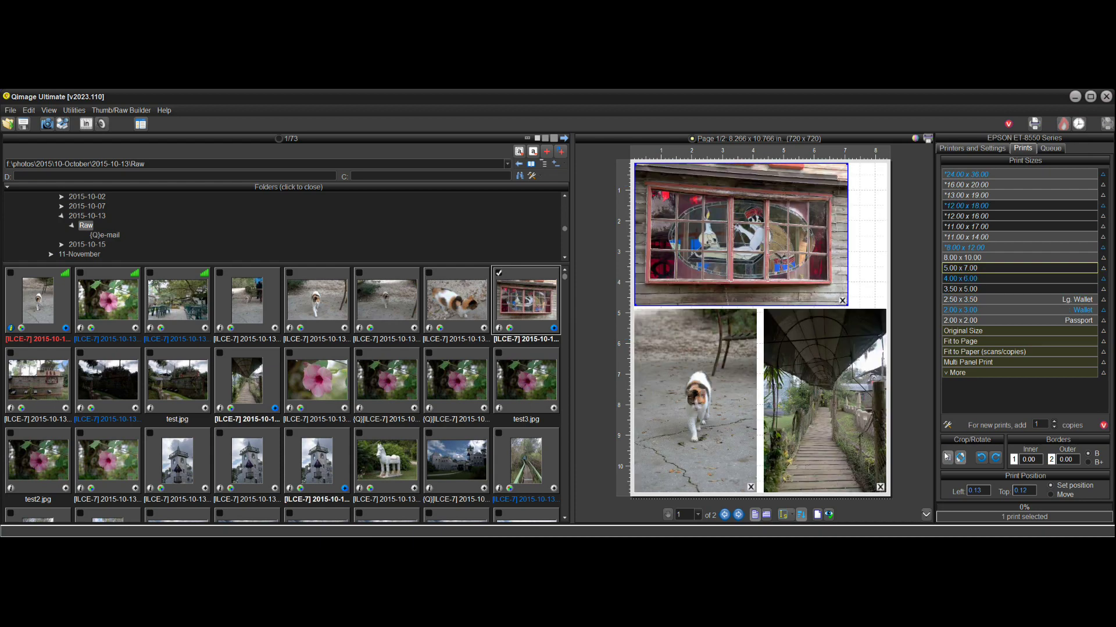
mouse_move(778, 235)
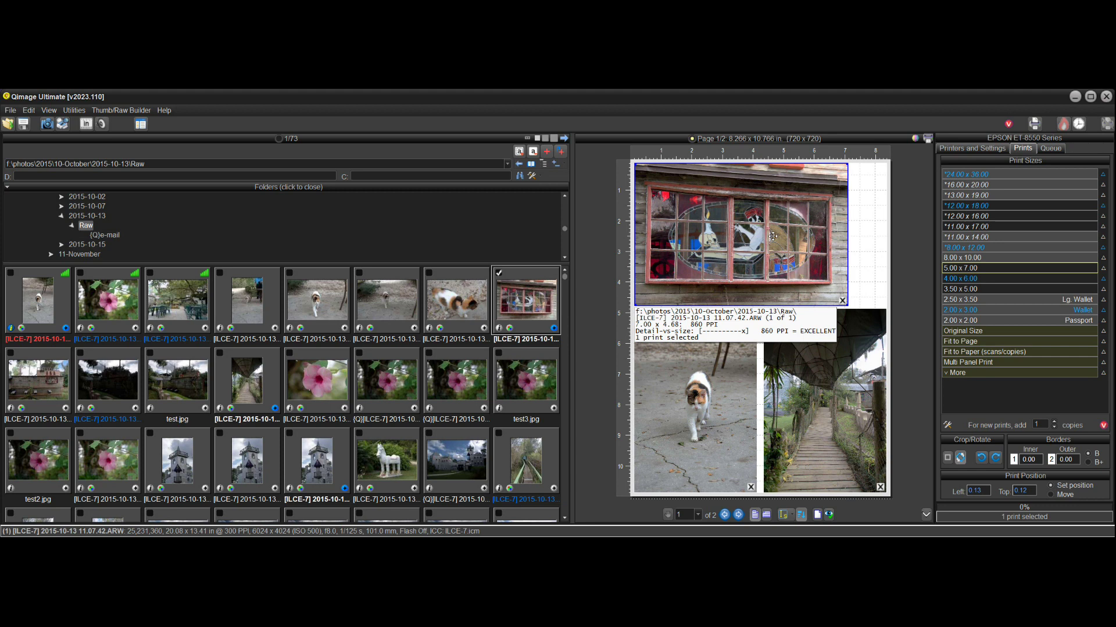
left_click(947, 458)
left_click(947, 458)
left_click(947, 458)
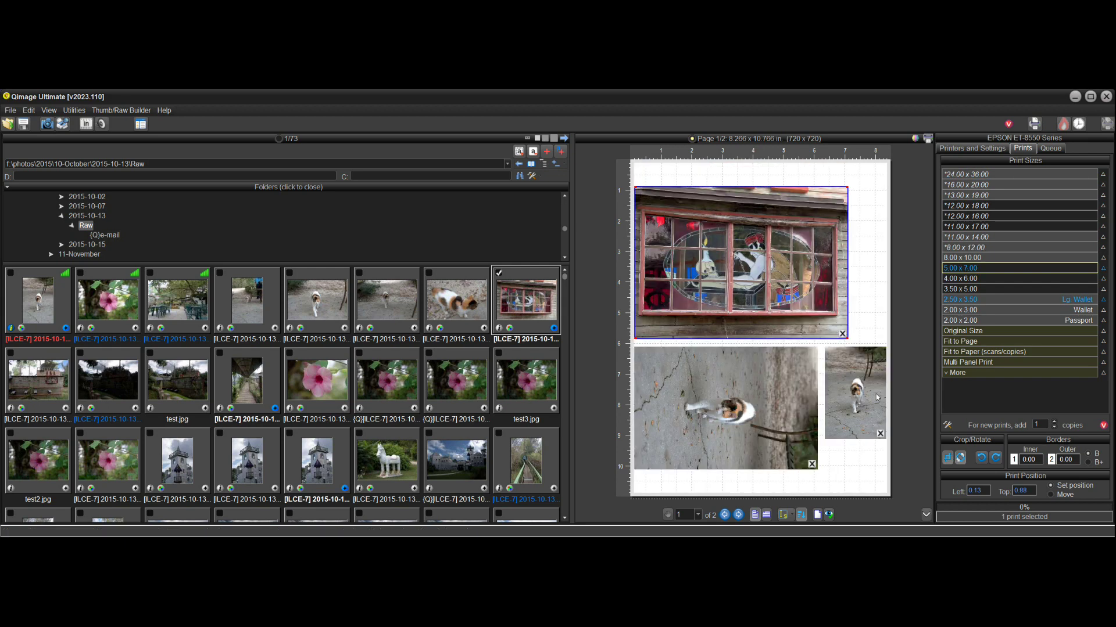
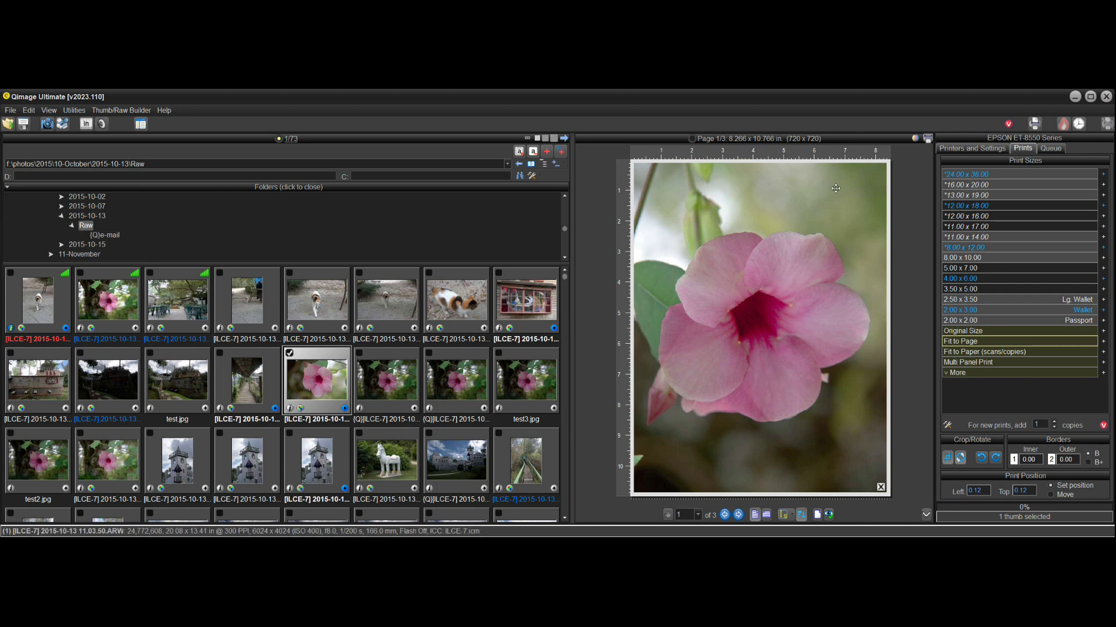
Clear all prints from the page and look through the available media sizes, keeping Letter (8.5 x 11 in).
left_click(993, 148)
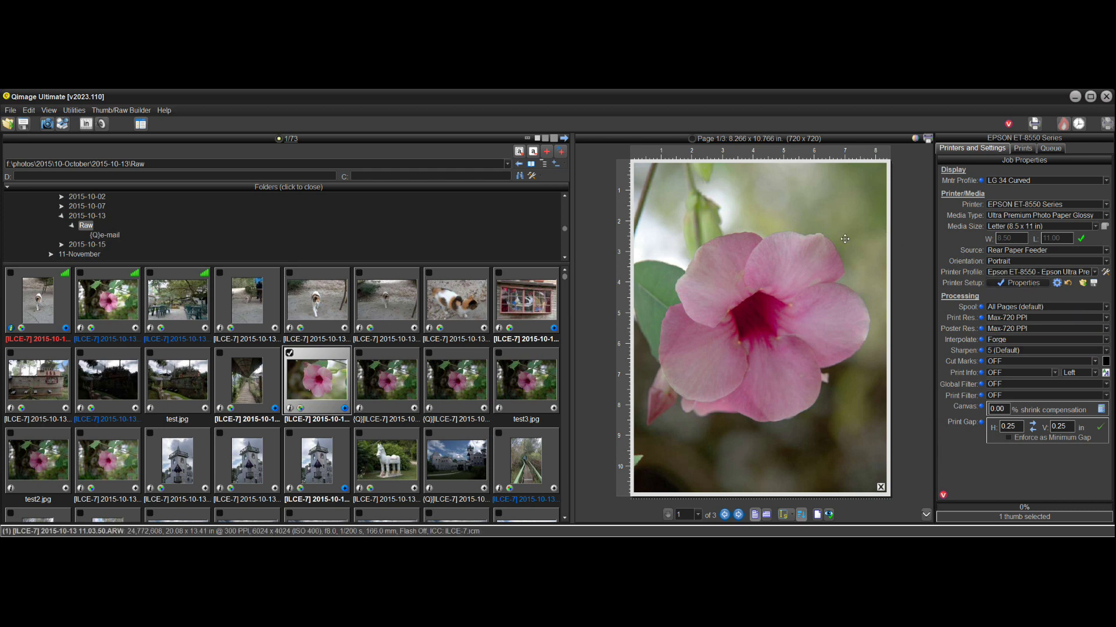
key("Delete")
left_click(1095, 227)
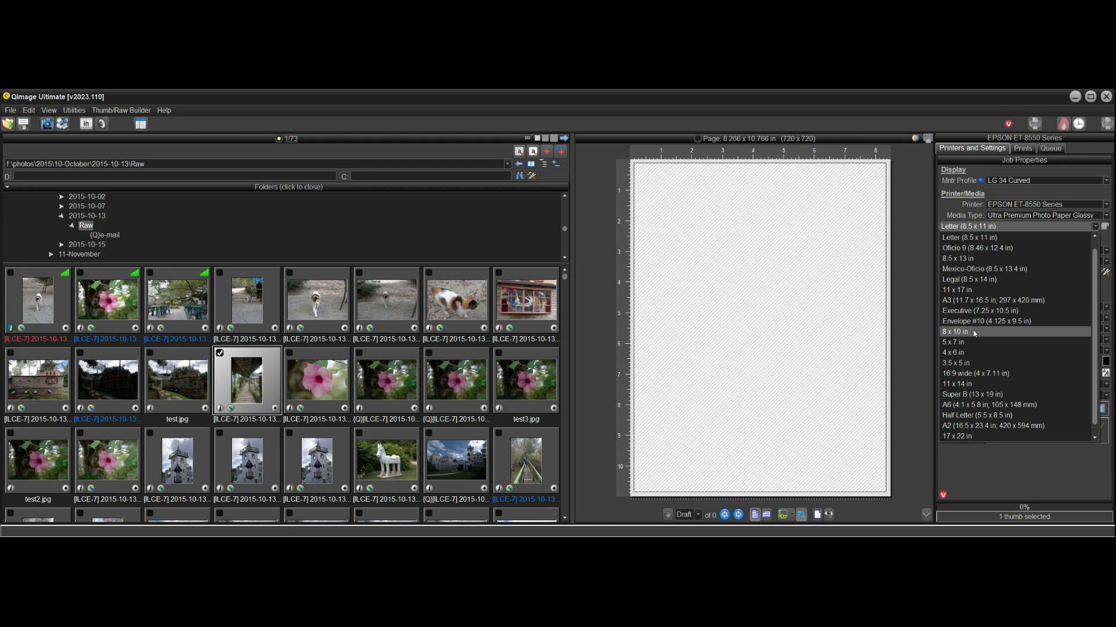
left_click(832, 197)
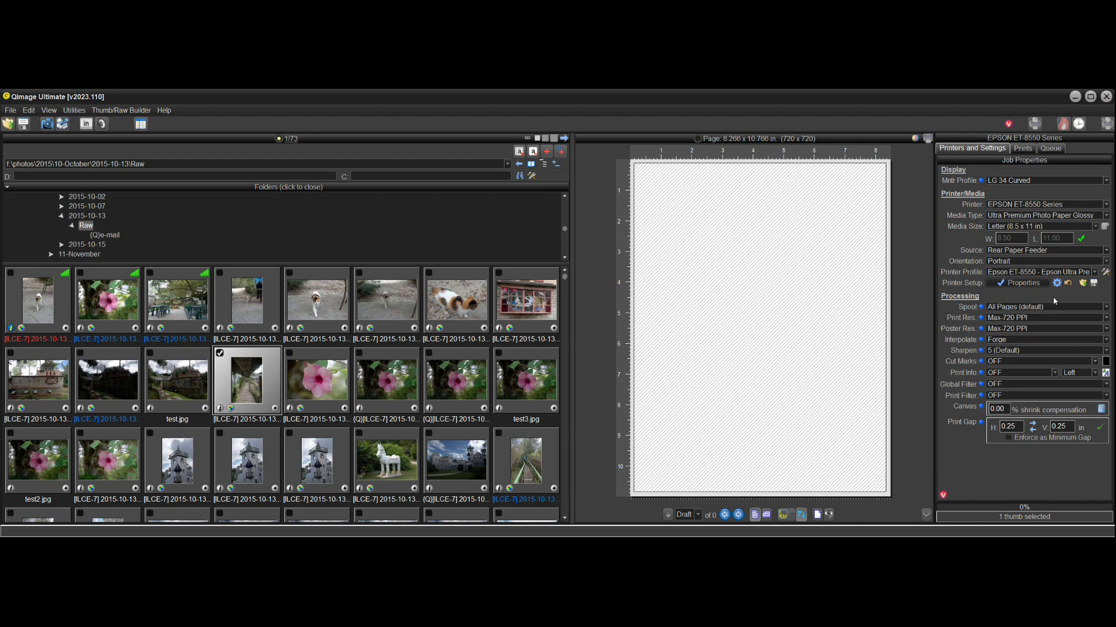
Set the document size to 8 x 10 in in the Epson printer driver properties and check the printable page size.
left_click(1033, 285)
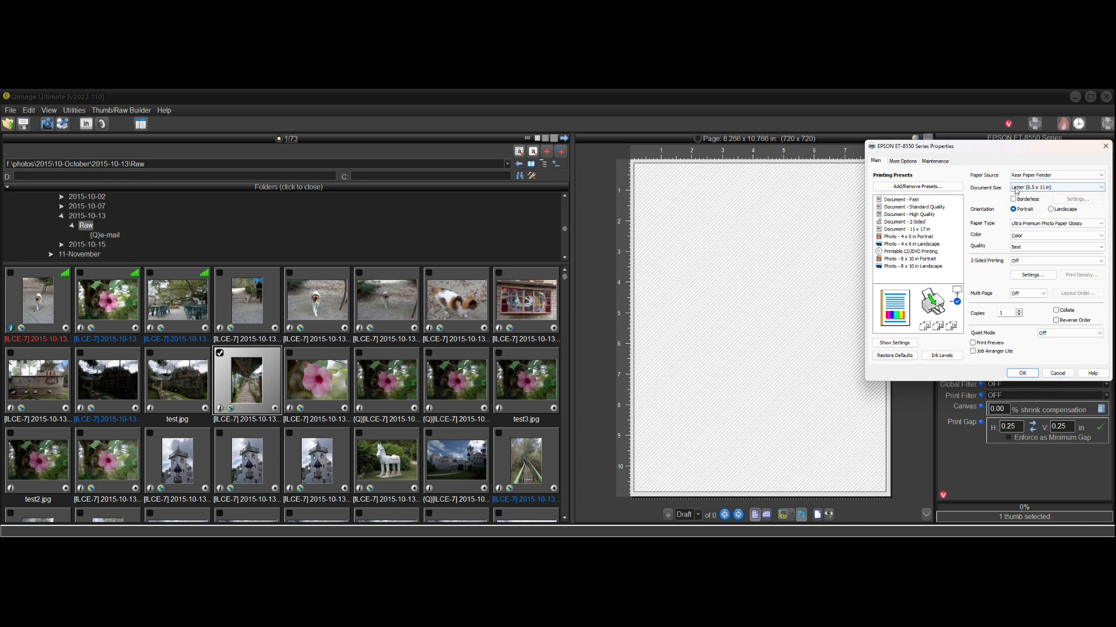
left_click_drag(1014, 146, 988, 265)
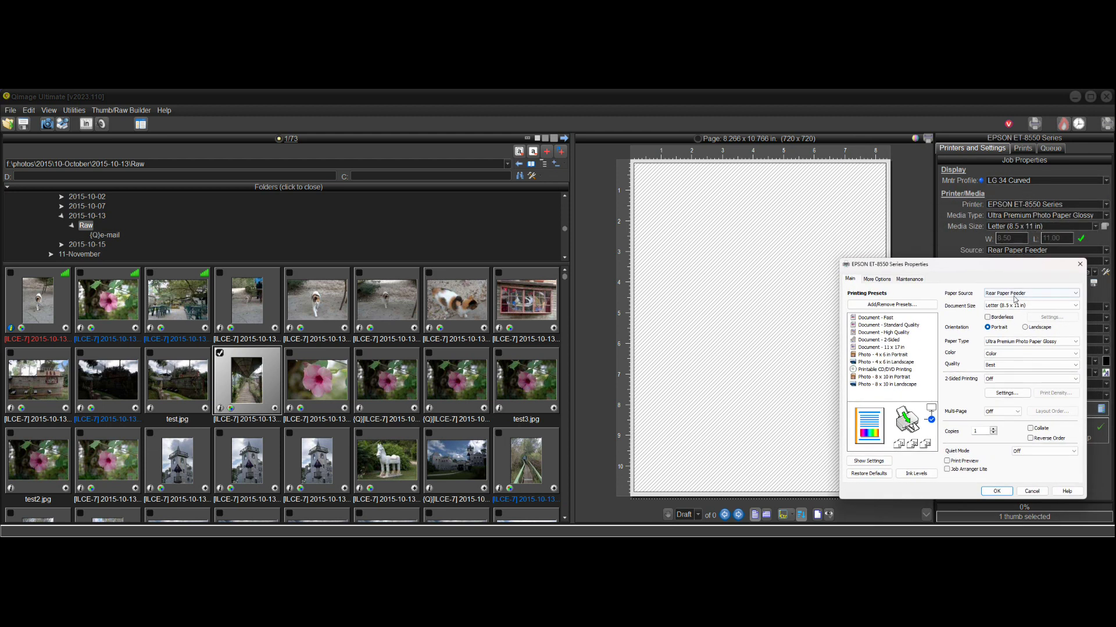
left_click(1074, 309)
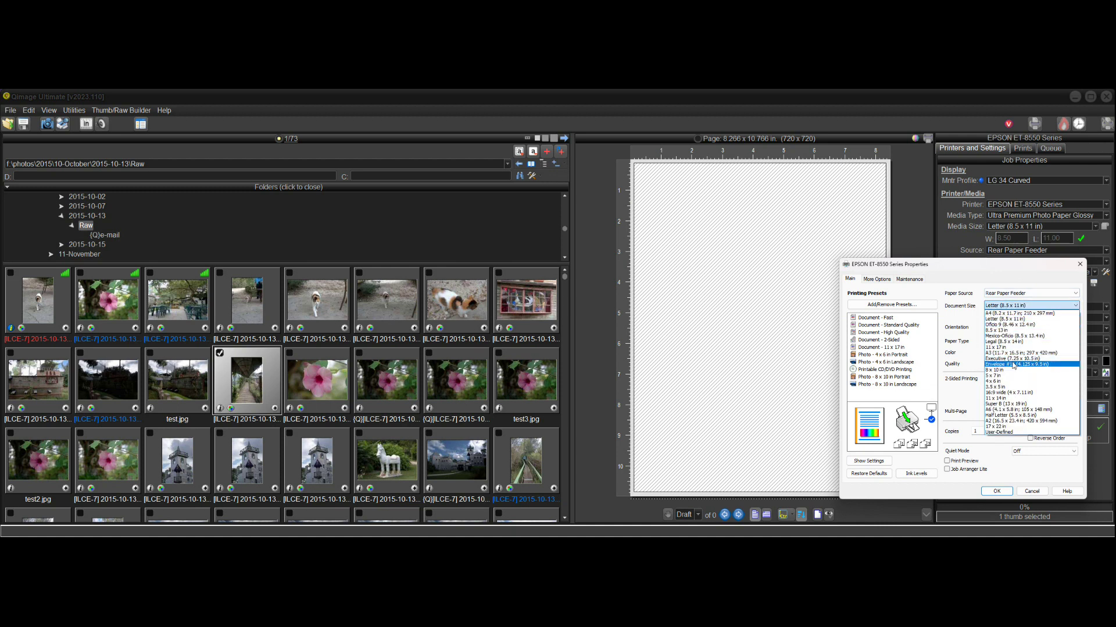
left_click(1014, 369)
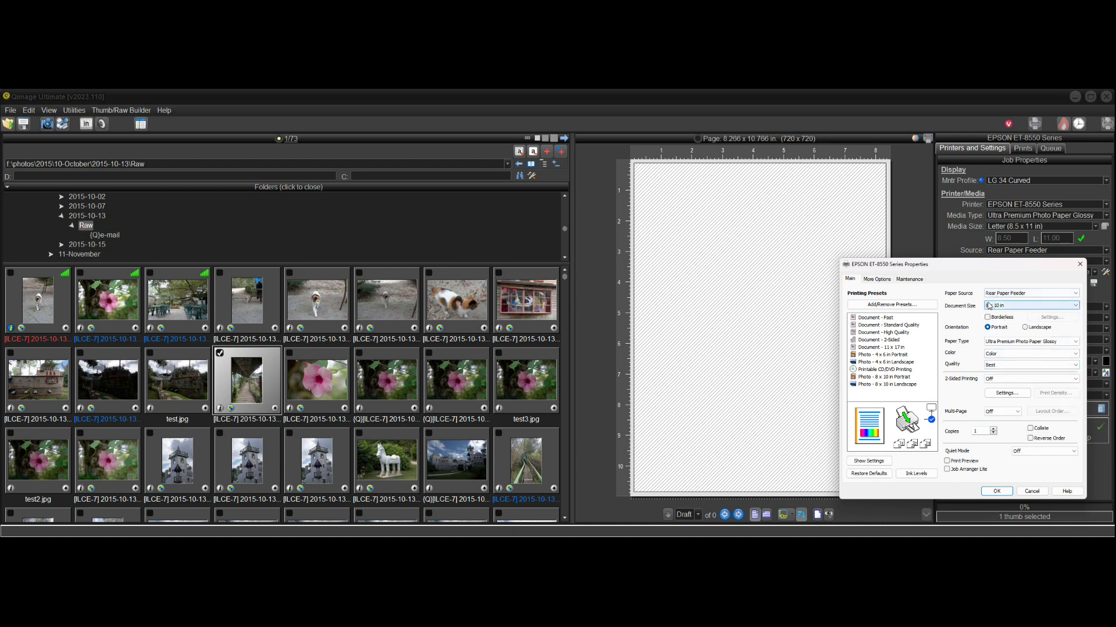
left_click(997, 491)
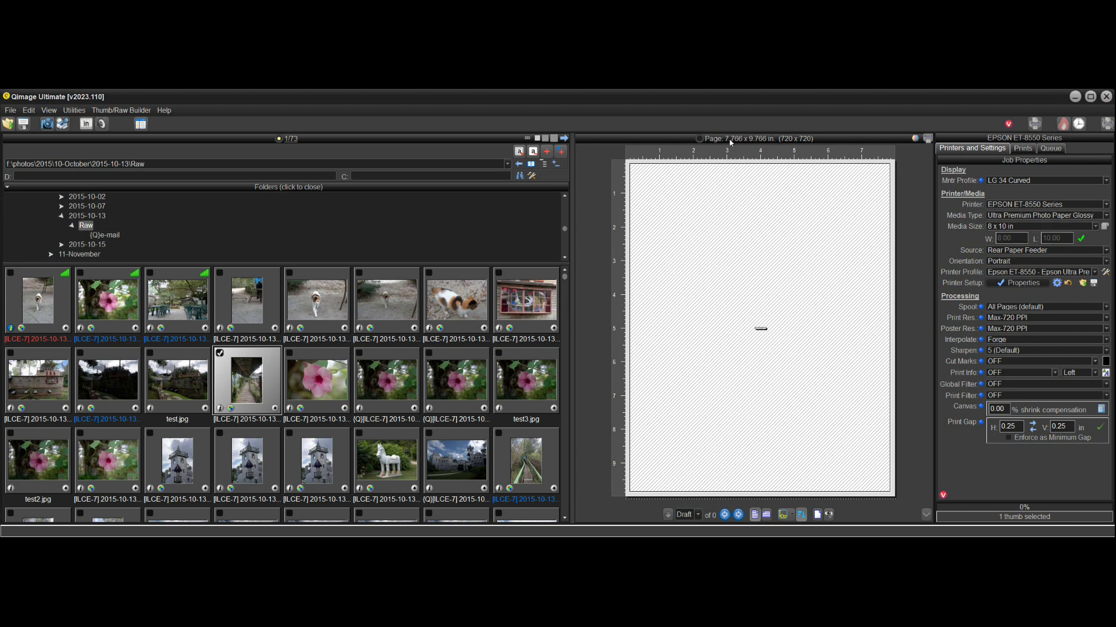
left_click(750, 141)
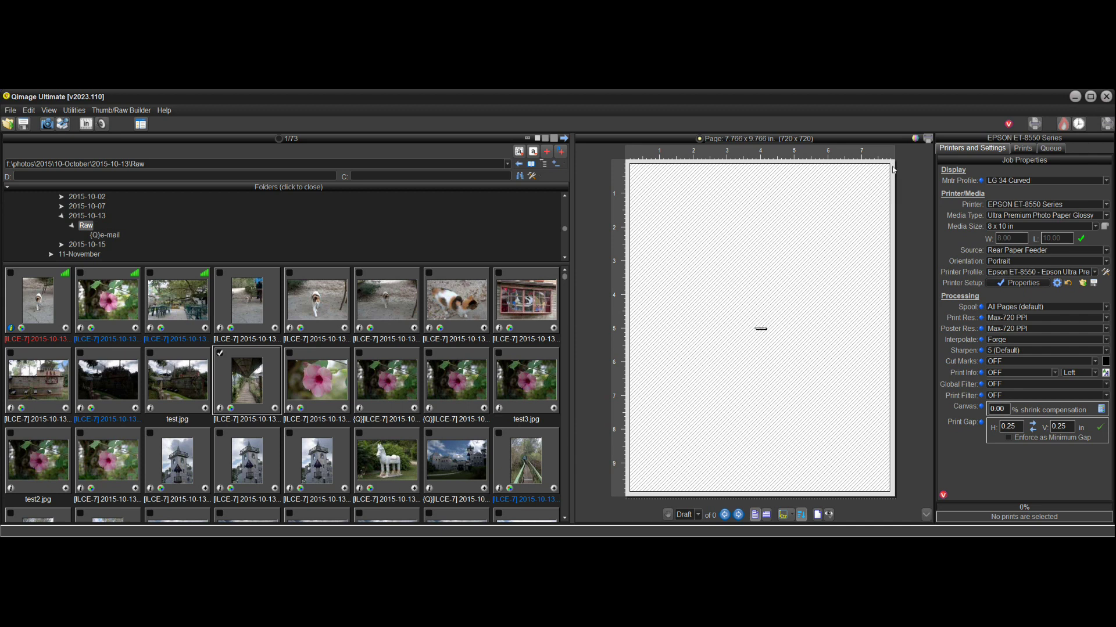
Turn on borderless printing for the 8 x 10 in paper in the printer driver and check the printable page size.
left_click(1027, 283)
left_click(1014, 200)
left_click(1023, 373)
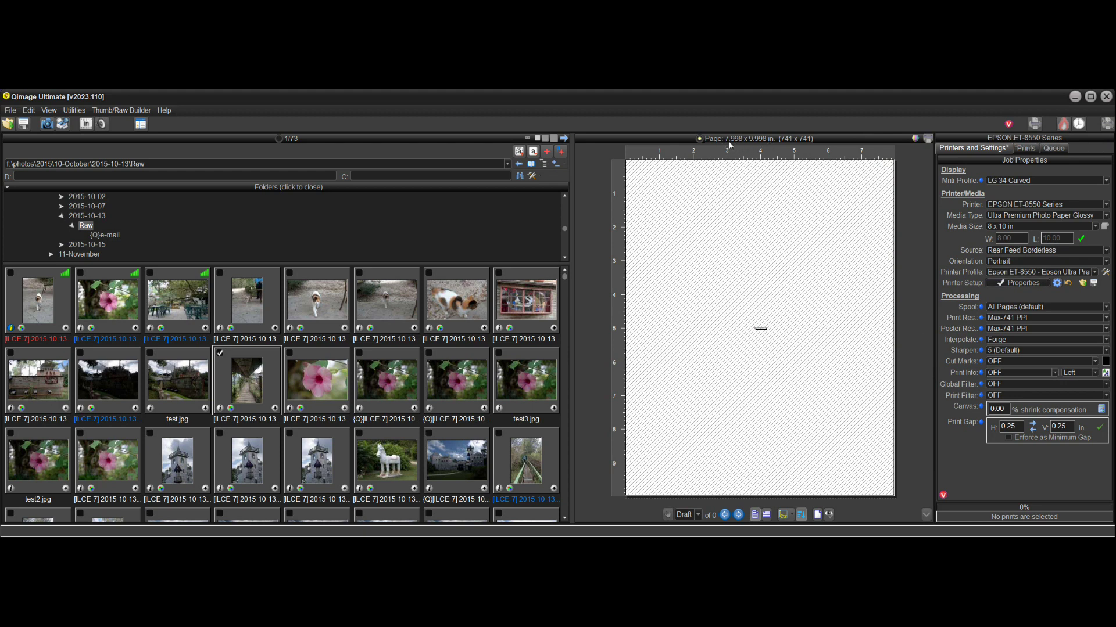
mouse_move(740, 143)
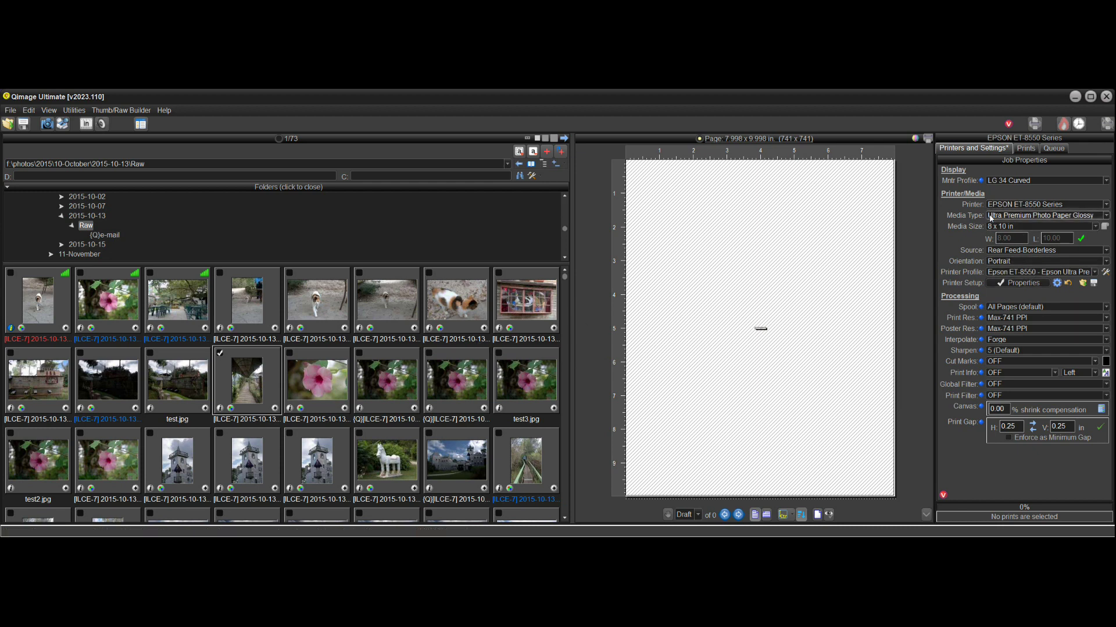
Add the window photo to the page as a 5.00 x 7.00 print, and view the print dialog without printing.
key("space")
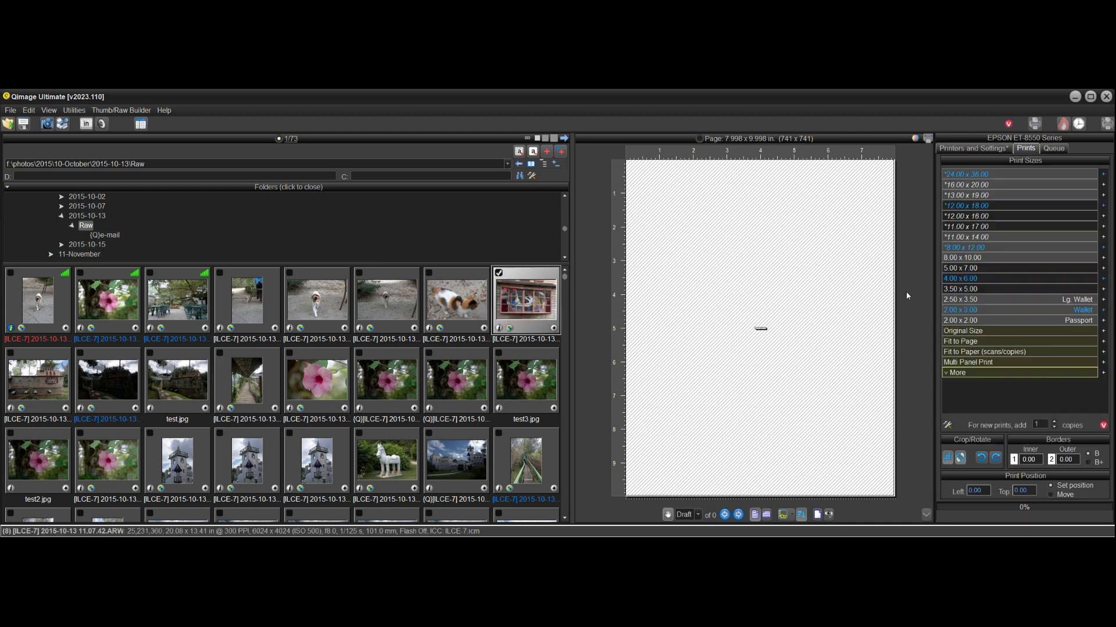
left_click(1000, 269)
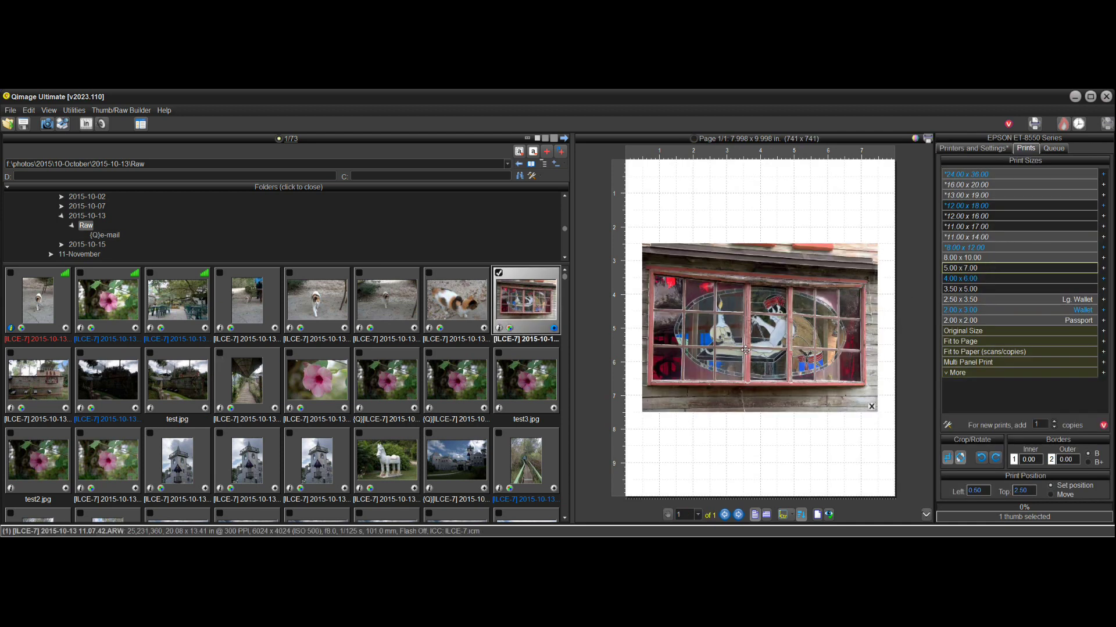
left_click(1035, 124)
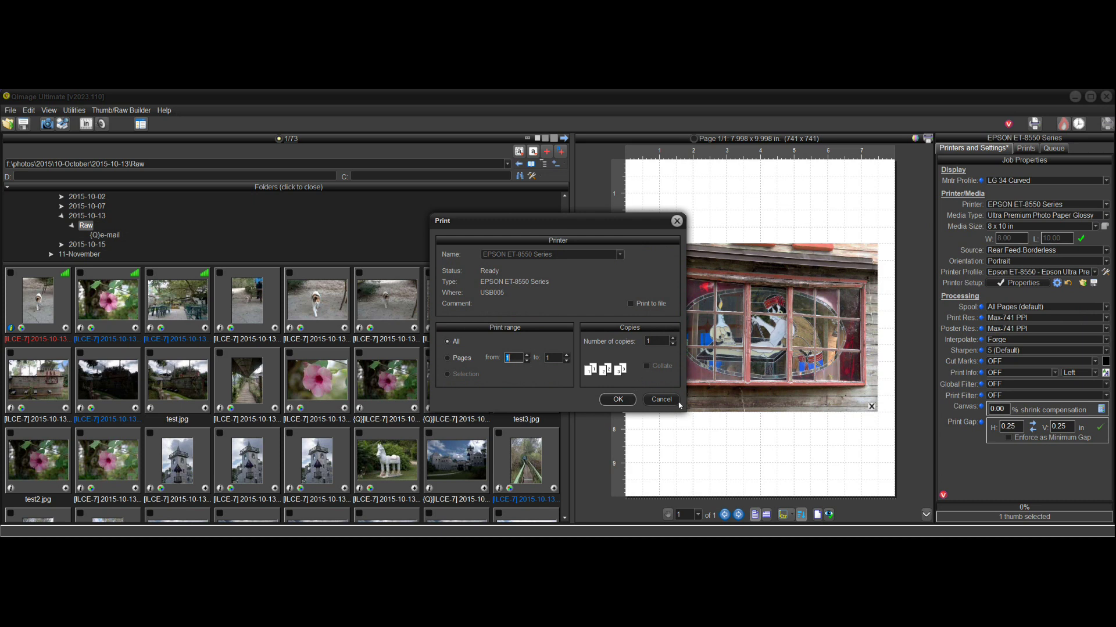
left_click(661, 400)
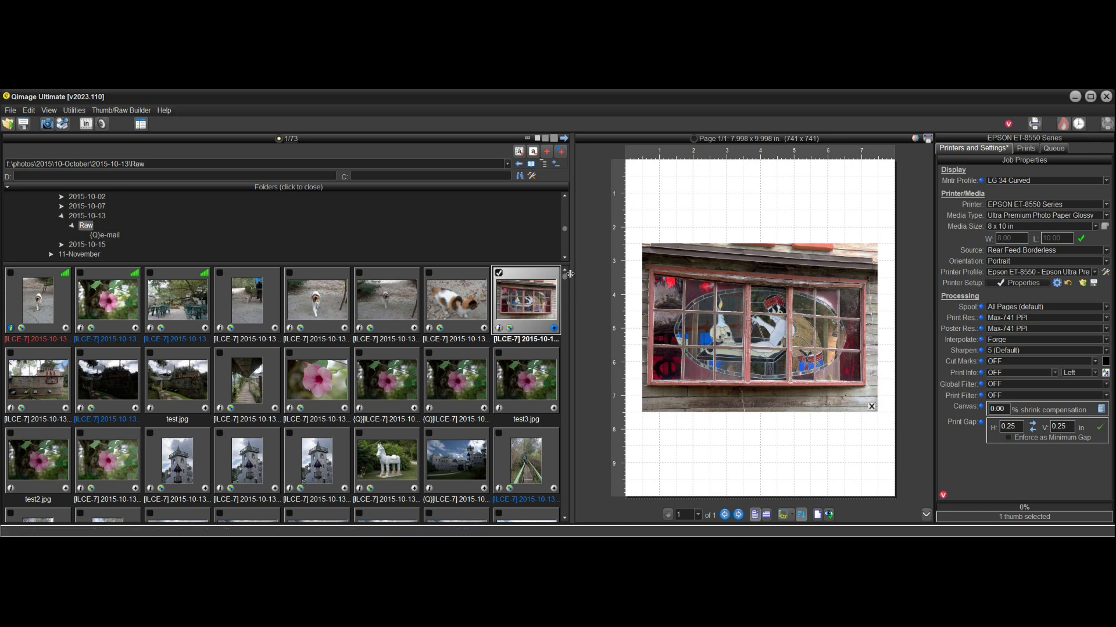
Resize the window print using the one dimension/border sizing method with a paper border of 0.5 in.
left_click(746, 320)
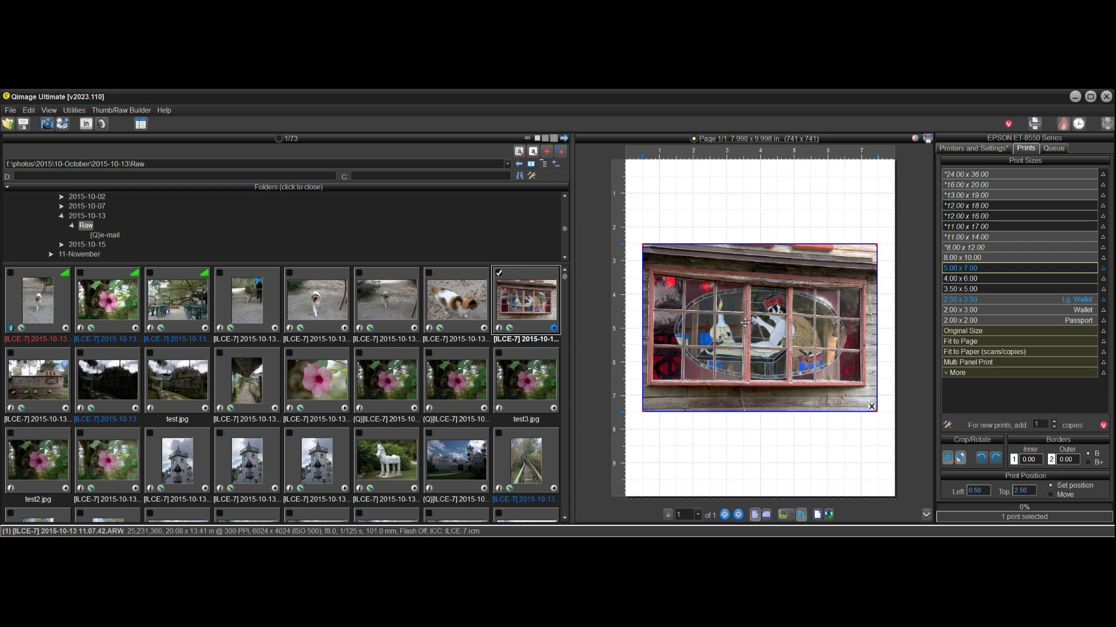
left_click(964, 374)
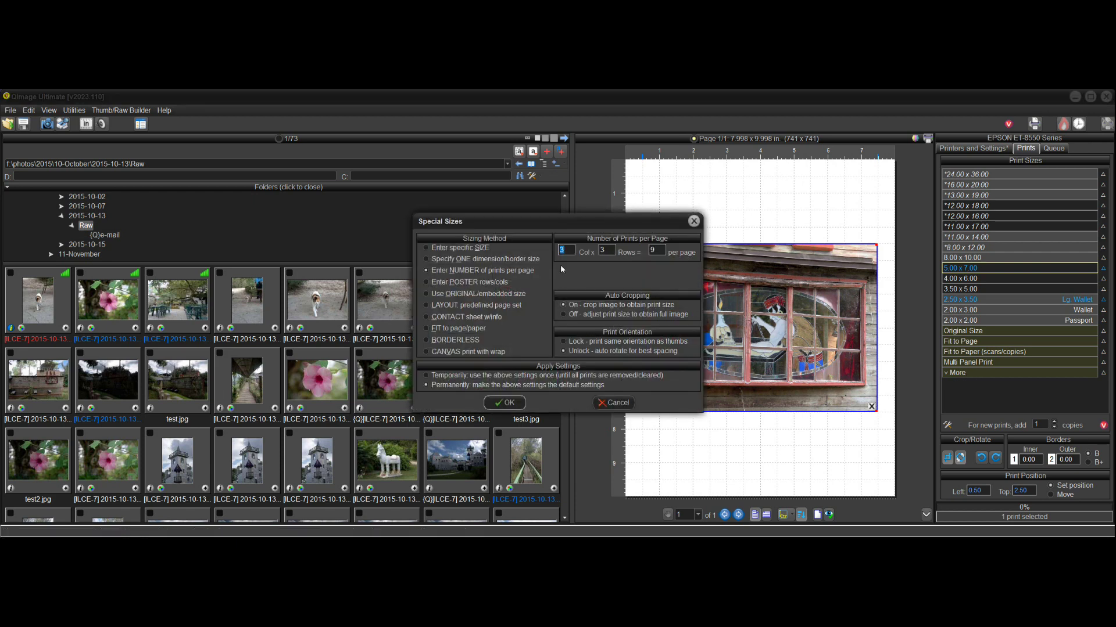
left_click(439, 260)
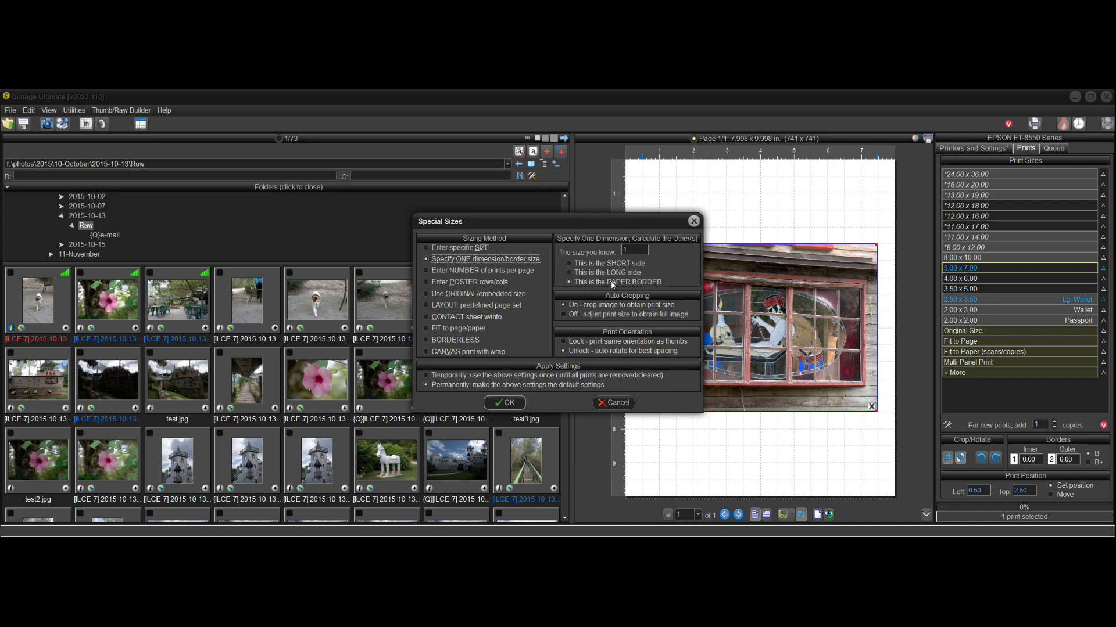
left_click(638, 252)
key("BackSpace")
type("0.5")
left_click(514, 405)
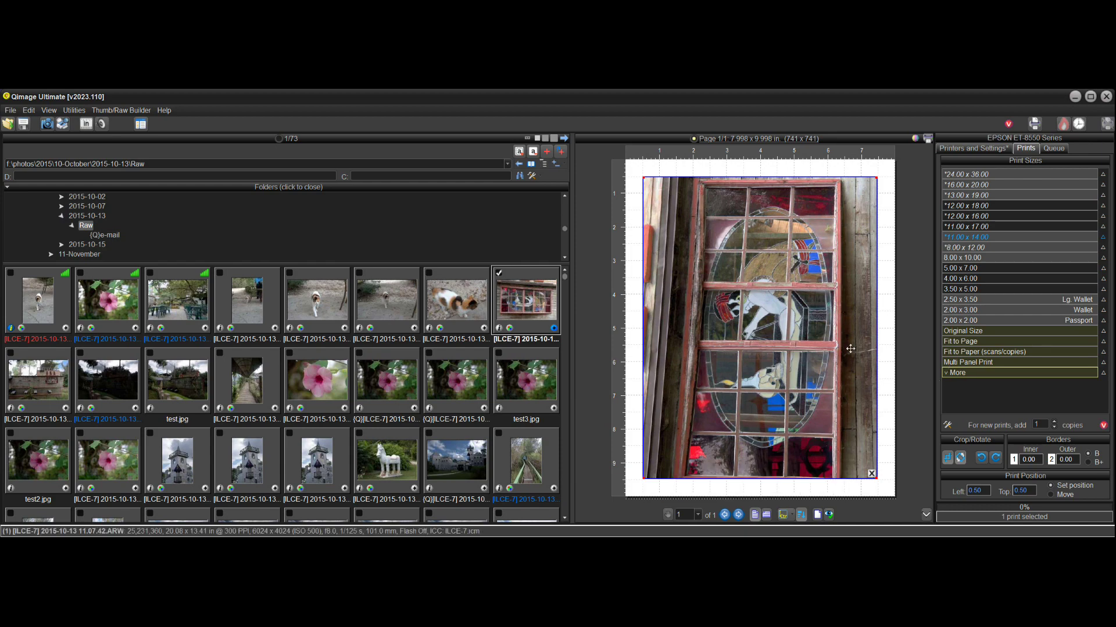
Reduce the window print's paper border to 0.25 in and return to the printer and job settings.
left_click(969, 373)
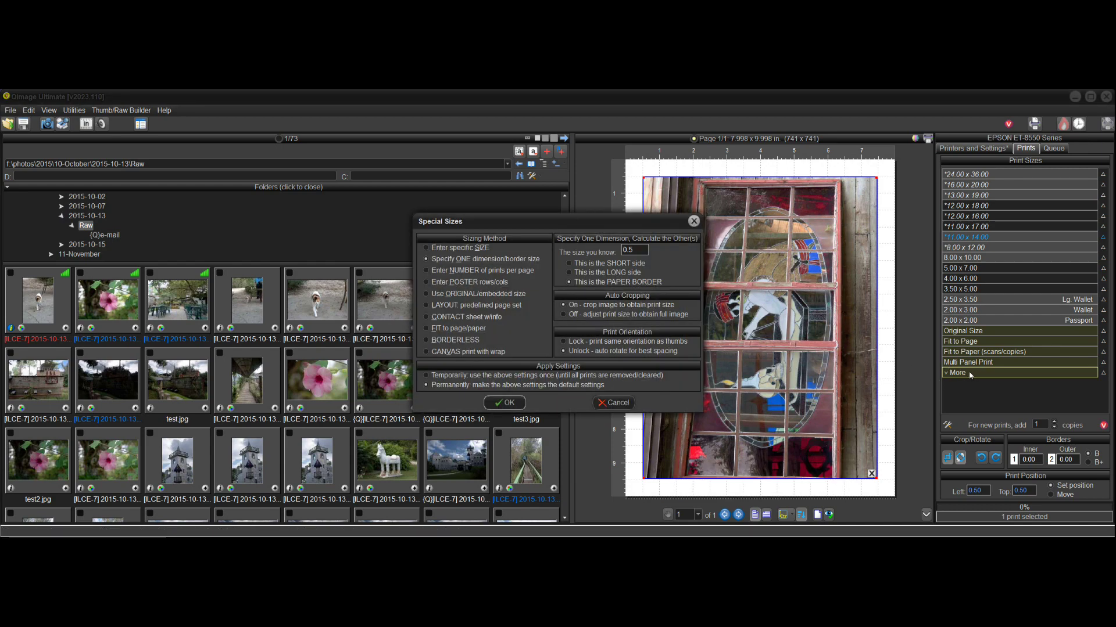
double_click(631, 251)
type("0.25")
left_click(512, 402)
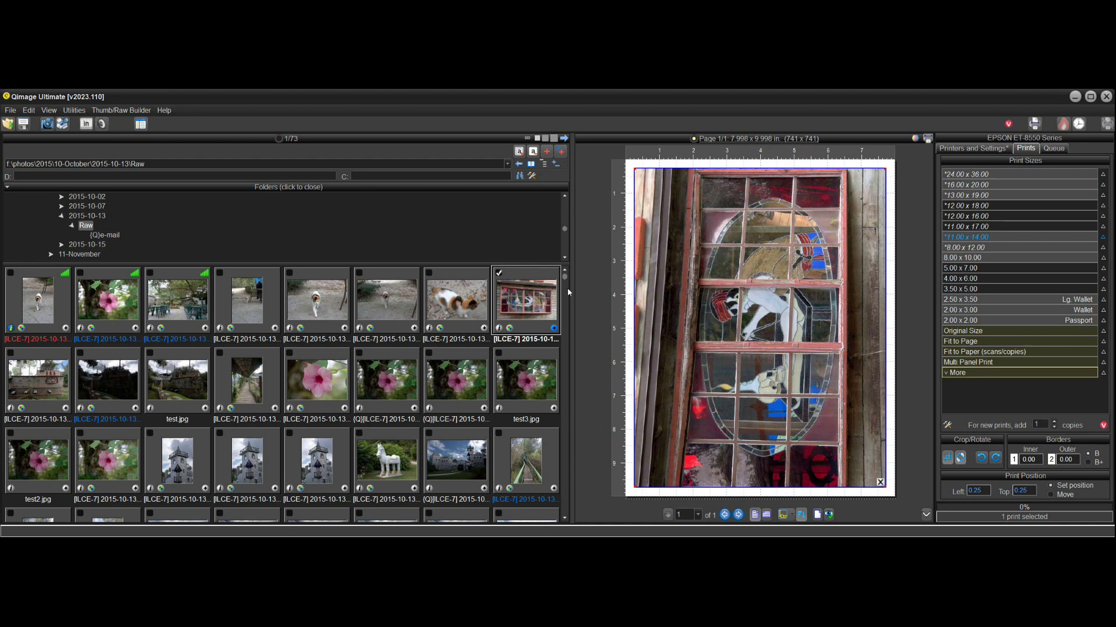
left_click(994, 150)
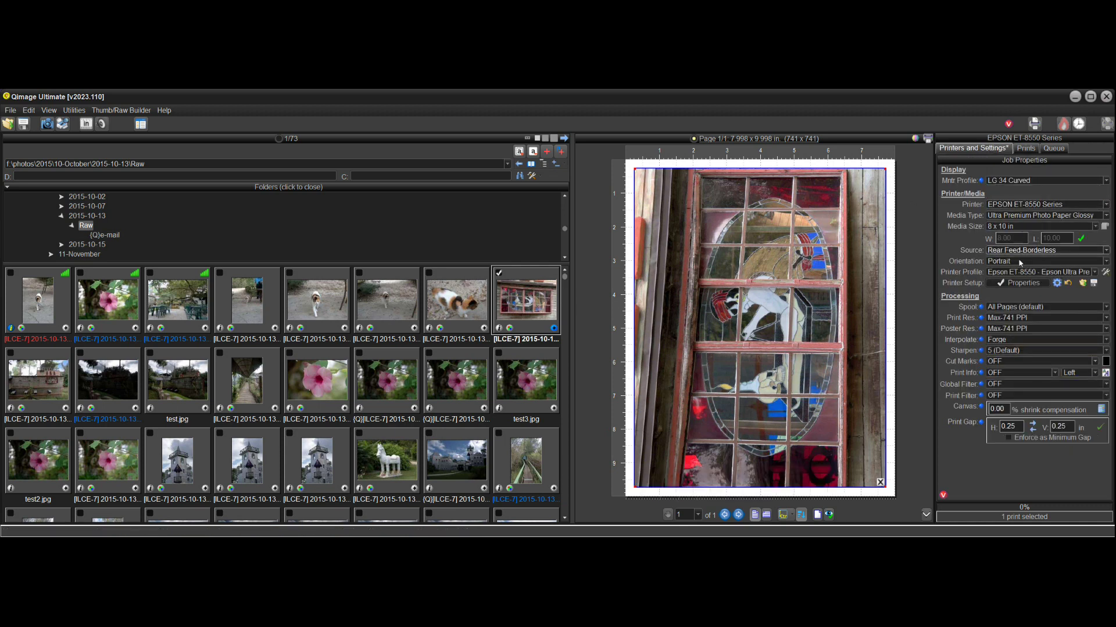